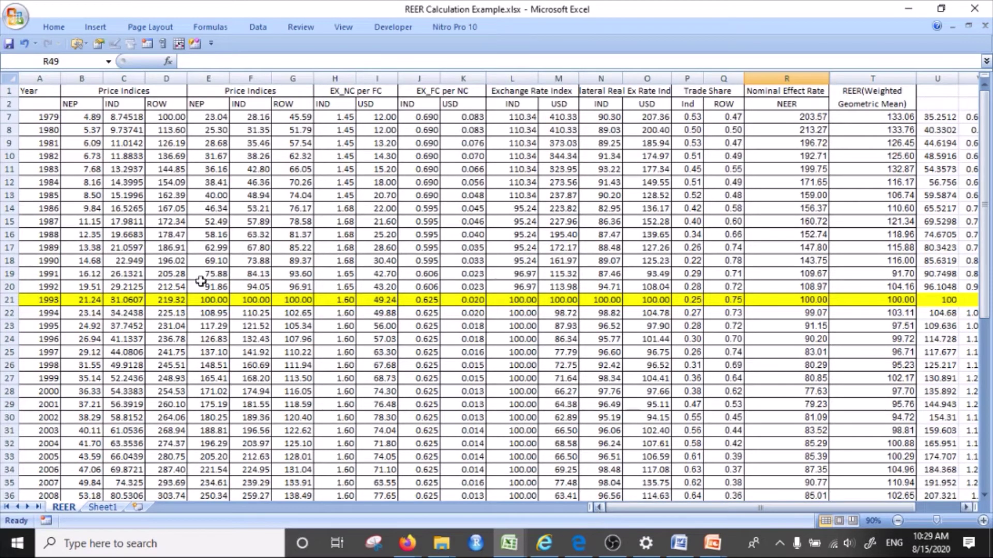
# Enlarge the REER sheet to 190% and show it from the Year and Price Indices columns onward.
pyautogui.keyDown('ctrl'); pyautogui.scroll(1, 132, 265); pyautogui.keyUp('ctrl')
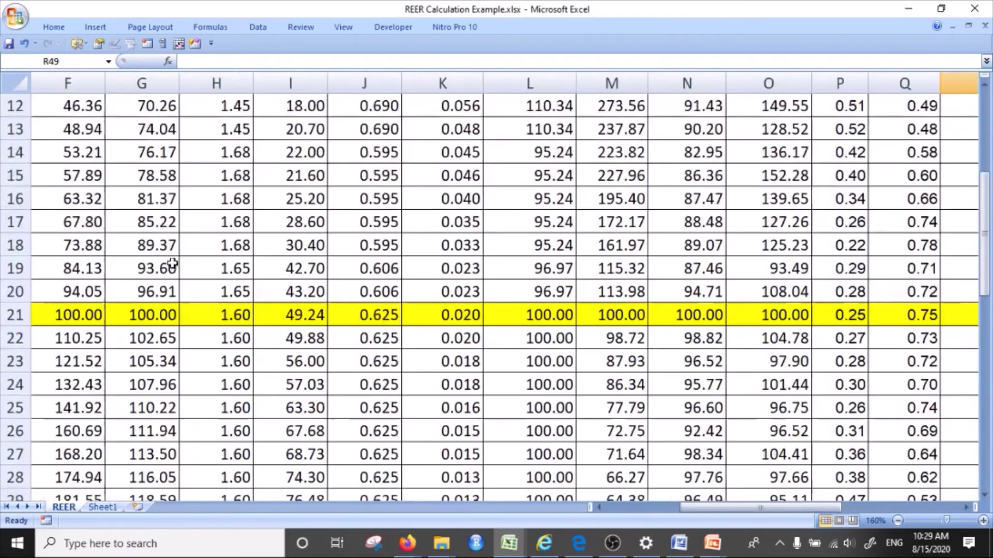
pyautogui.keyDown('ctrl'); pyautogui.scroll(4, 166, 261); pyautogui.keyUp('ctrl')
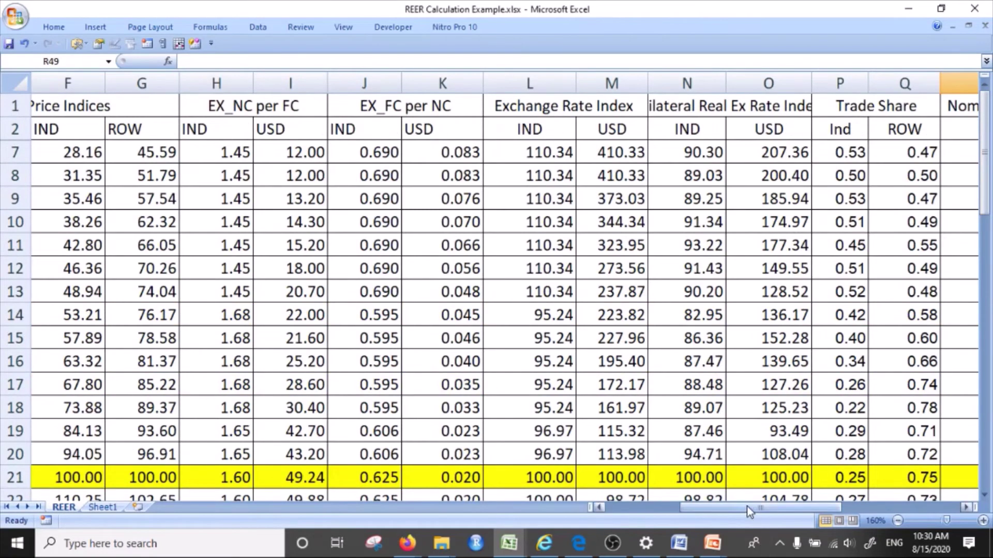
pyautogui.moveTo(737, 510); pyautogui.dragTo(661, 510)
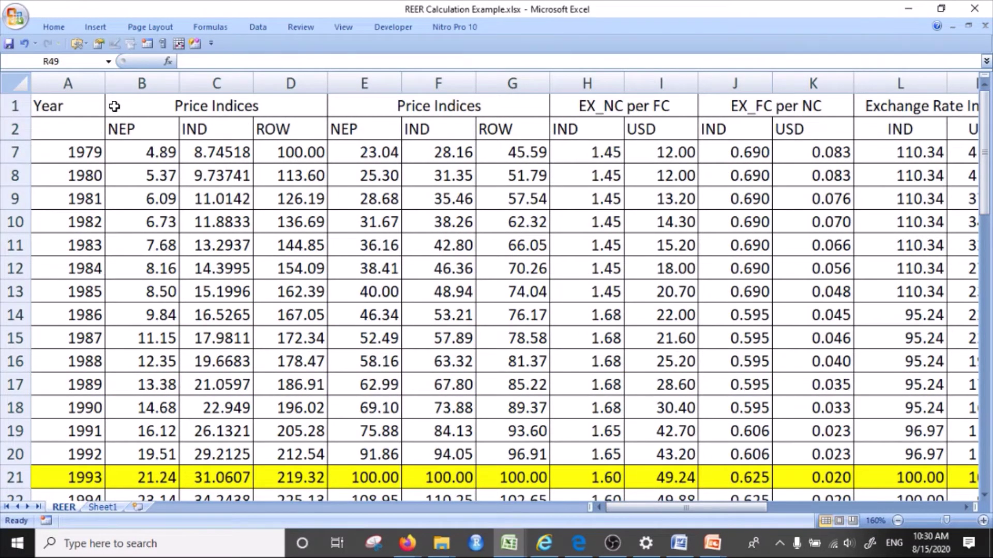
pyautogui.keyDown('ctrl'); pyautogui.scroll(2, 232, 291); pyautogui.keyUp('ctrl')
pyautogui.scroll(1, 232, 291)
pyautogui.moveTo(662, 507); pyautogui.dragTo(626, 514)
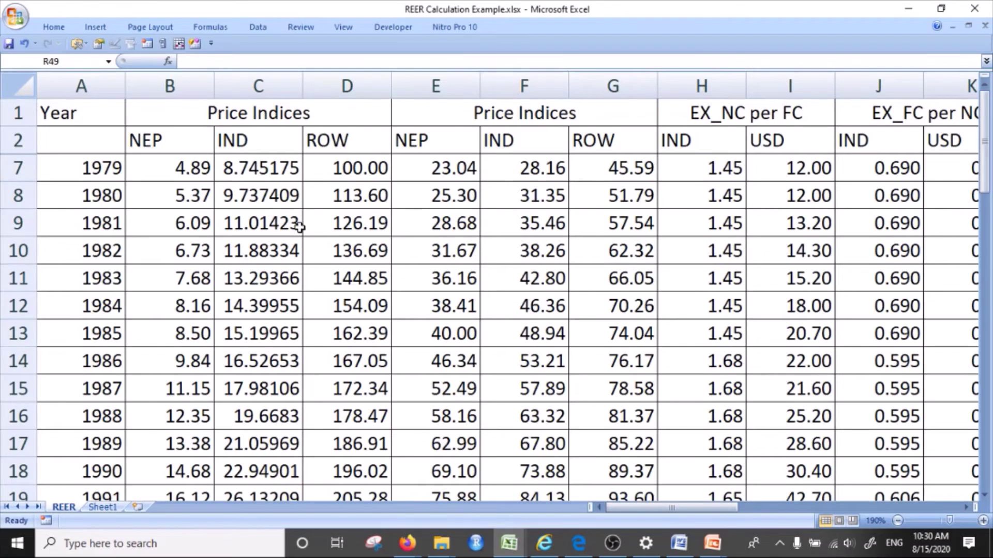
# Examine the NEP, IND and ROW columns of the first Price Indices block, including the 1979 values for NEP and IND.
pyautogui.click(239, 88)
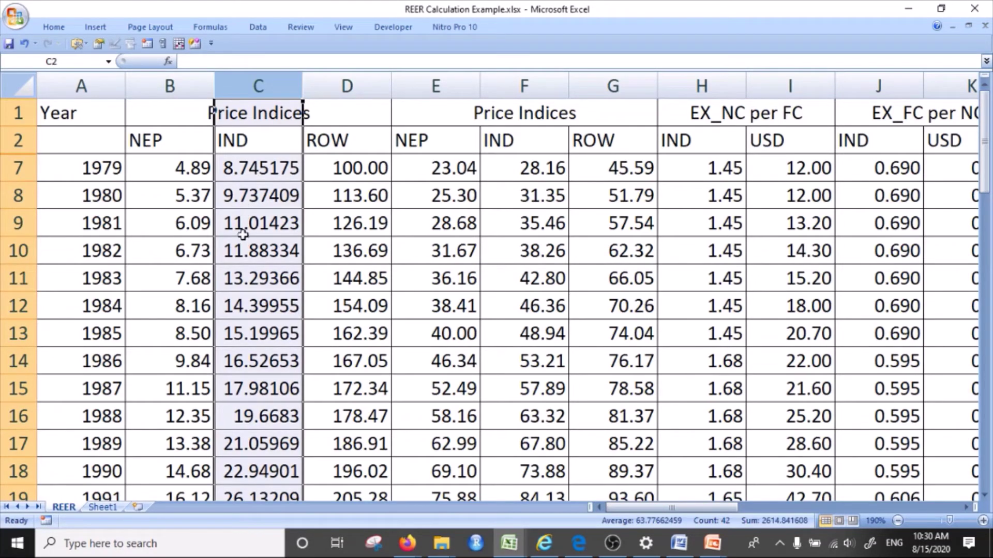
pyautogui.click(330, 88)
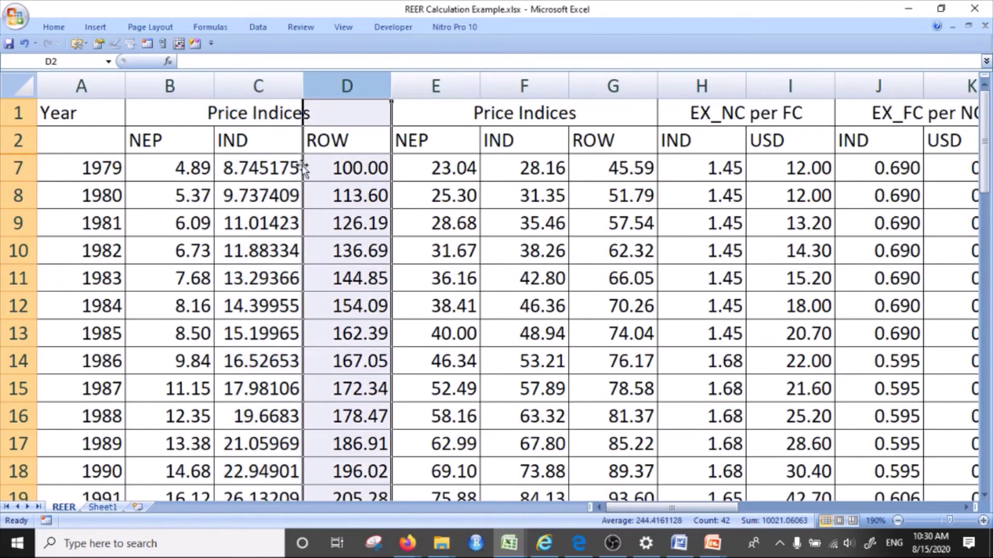
pyautogui.click(252, 171)
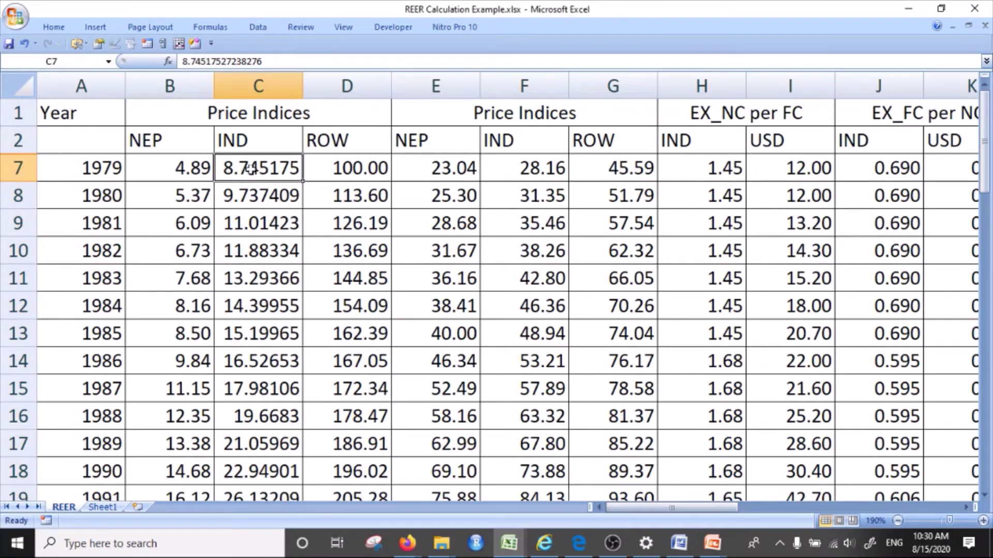
pyautogui.moveTo(146, 124); pyautogui.dragTo(273, 341)
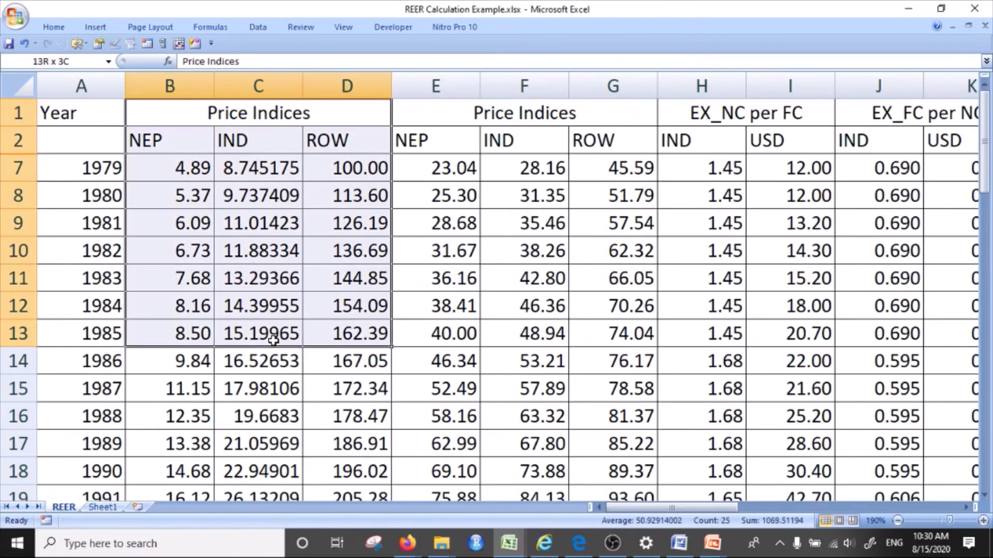
pyautogui.click(232, 176)
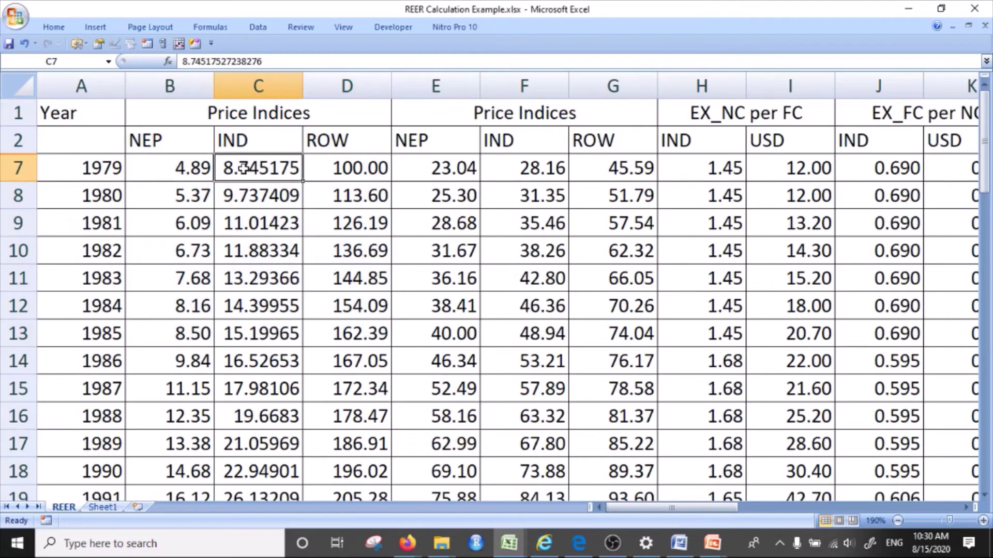
pyautogui.click(169, 86)
pyautogui.click(166, 171)
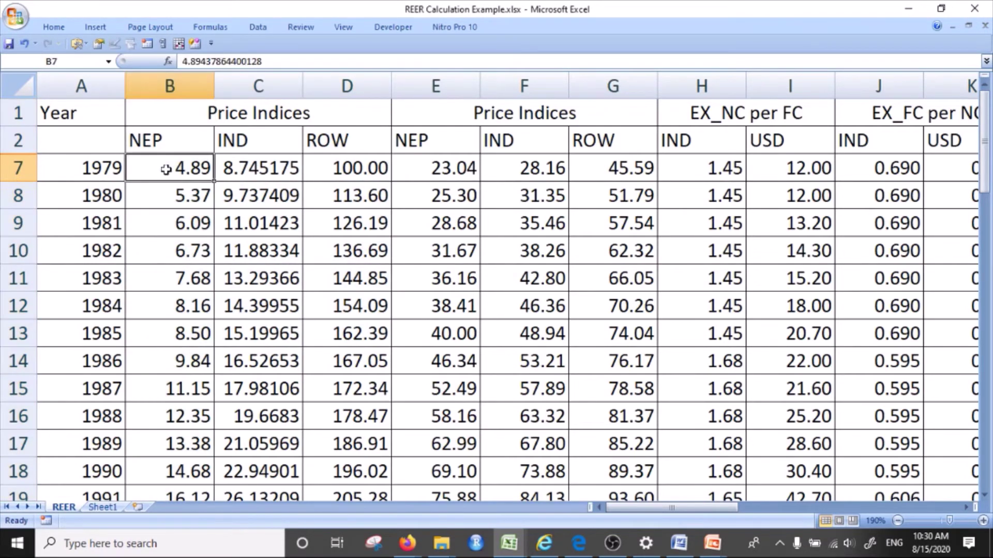
pyautogui.click(256, 88)
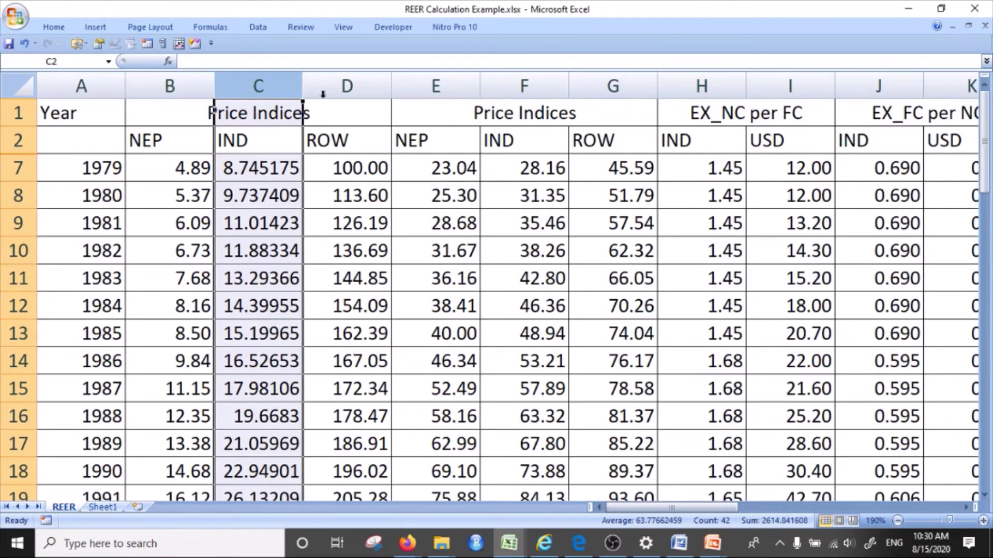
pyautogui.click(347, 85)
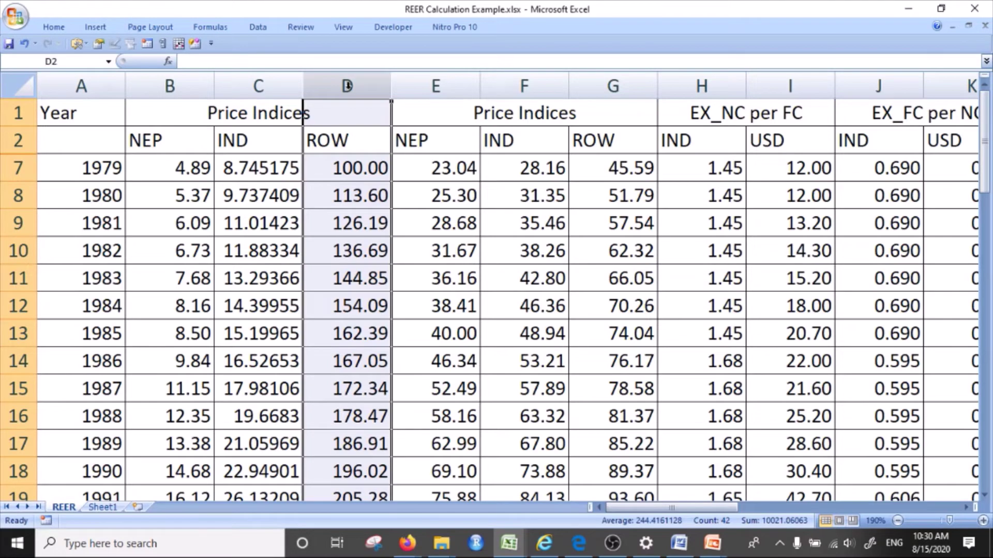
pyautogui.click(190, 213)
# Review the period covered by the Year column from 1979 to its last row, including the source notes below the table.
pyautogui.click(102, 168)
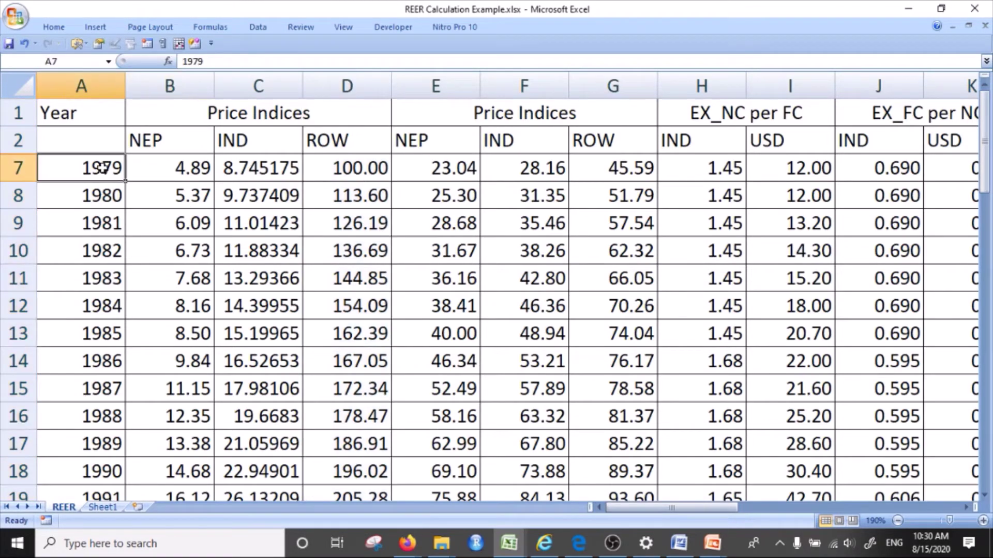
pyautogui.scroll(-13, 132, 407)
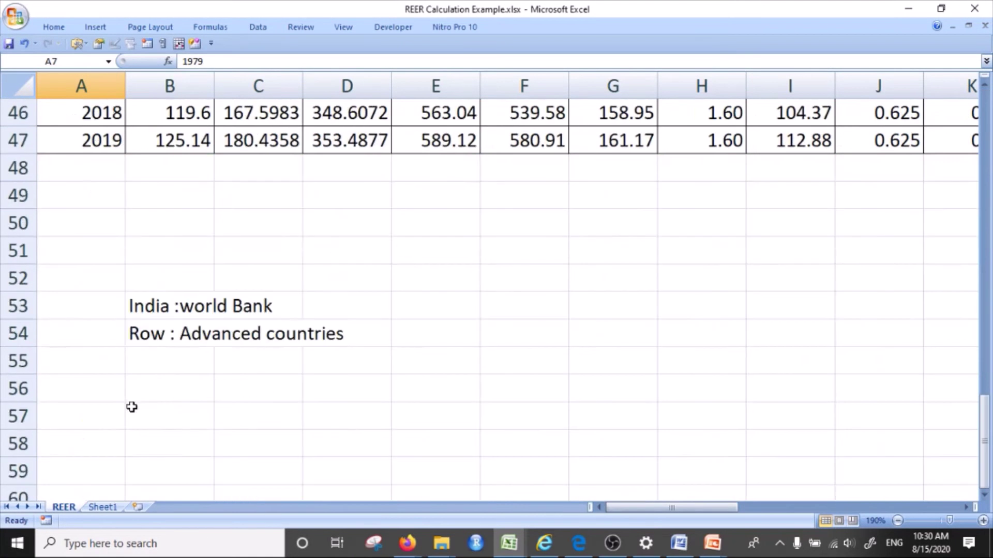
pyautogui.scroll(4, 129, 404)
pyautogui.scroll(-2, 109, 457)
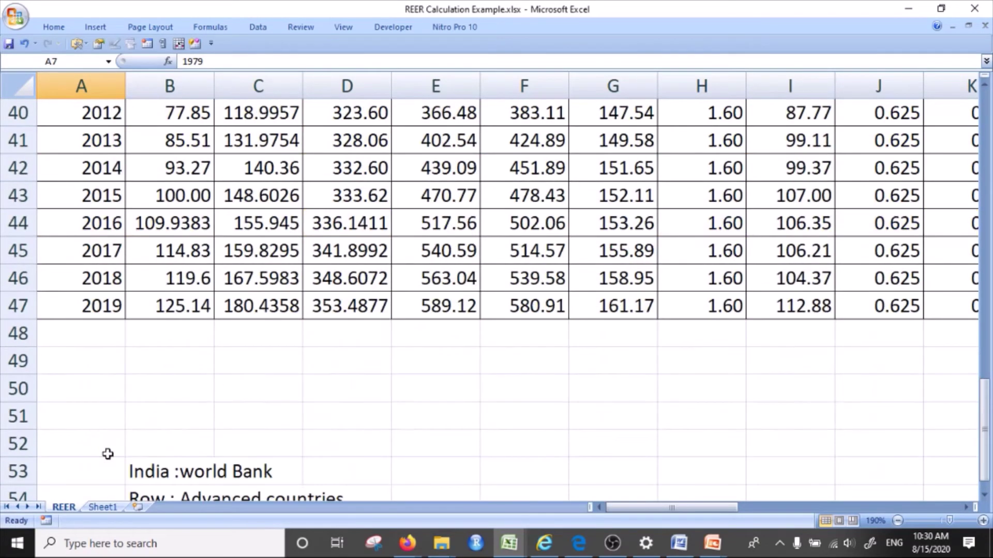
pyautogui.scroll(6, 114, 439)
pyautogui.scroll(6, 84, 403)
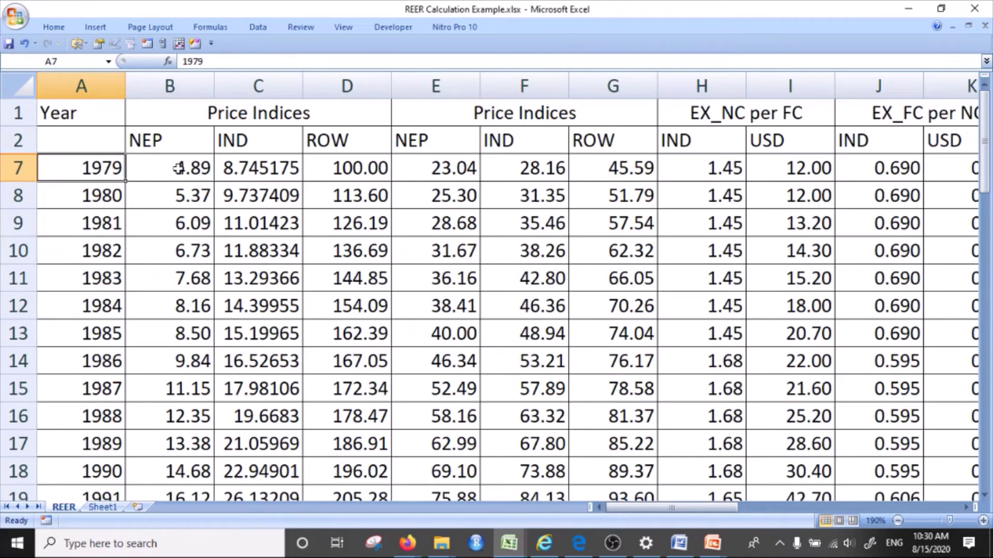
# Locate the base-year cell of each original price index series: NEP in 2015, IND in 2010 and ROW in 1979.
pyautogui.click(141, 86)
pyautogui.click(293, 88)
pyautogui.click(354, 85)
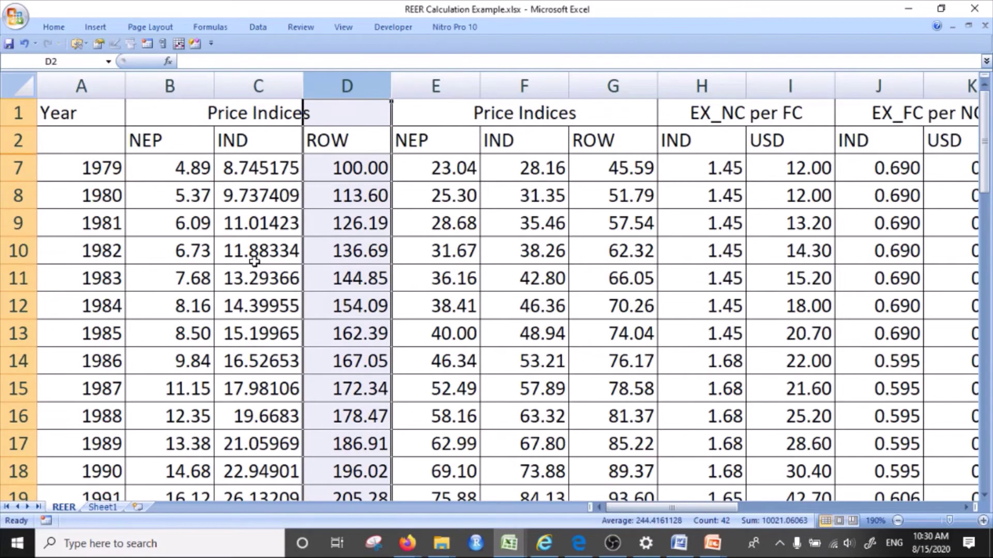
pyautogui.click(186, 191)
pyautogui.scroll(-10, 189, 279)
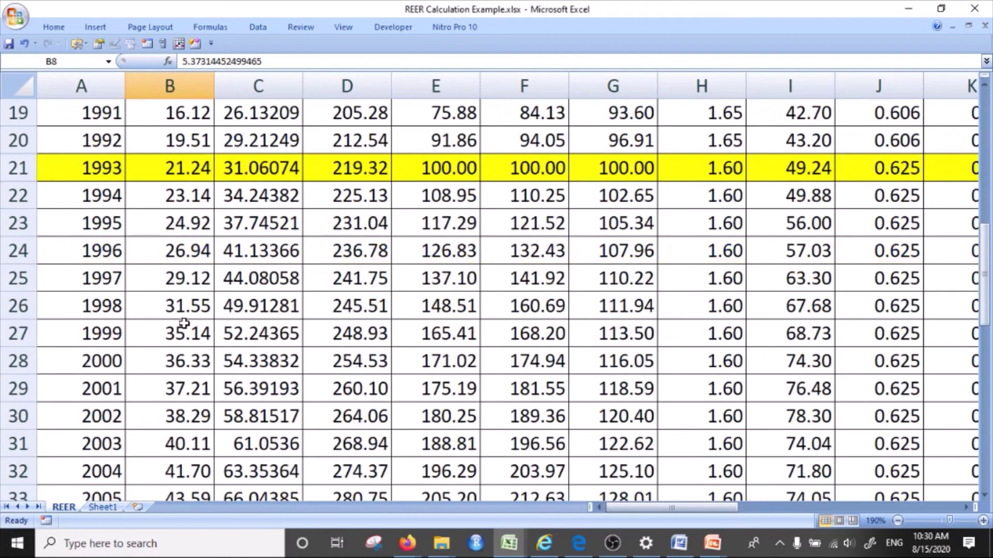
pyautogui.click(179, 271)
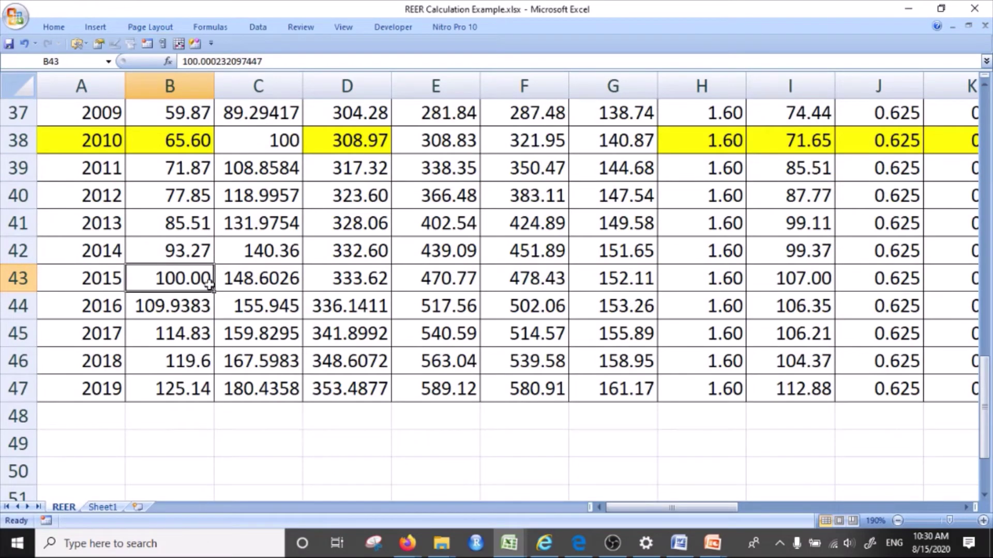
pyautogui.scroll(2, 292, 281)
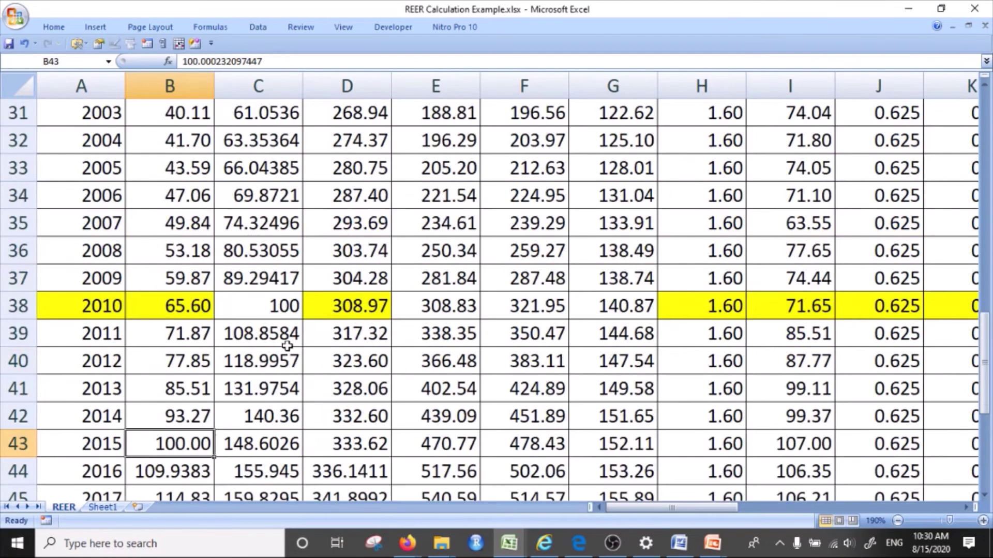
pyautogui.click(269, 306)
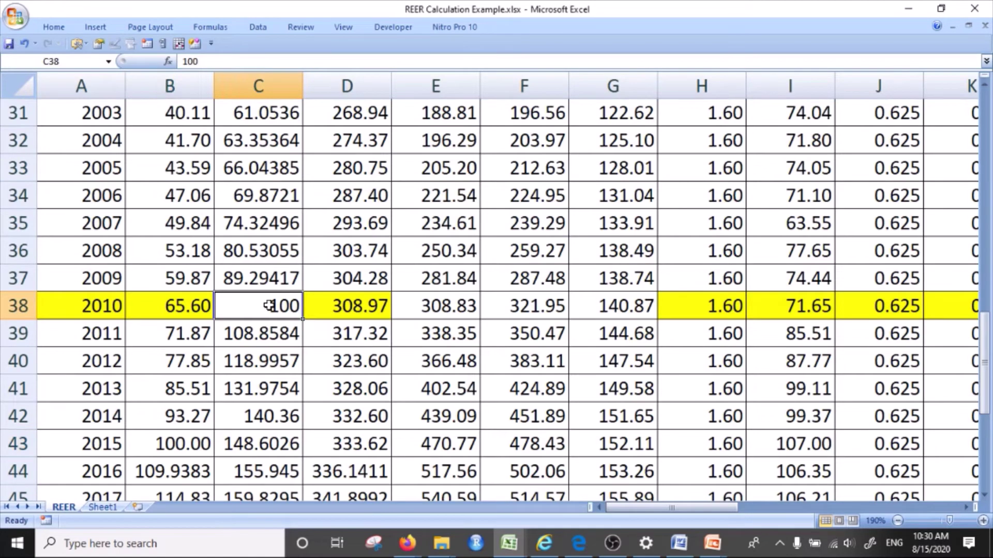
pyautogui.click(341, 309)
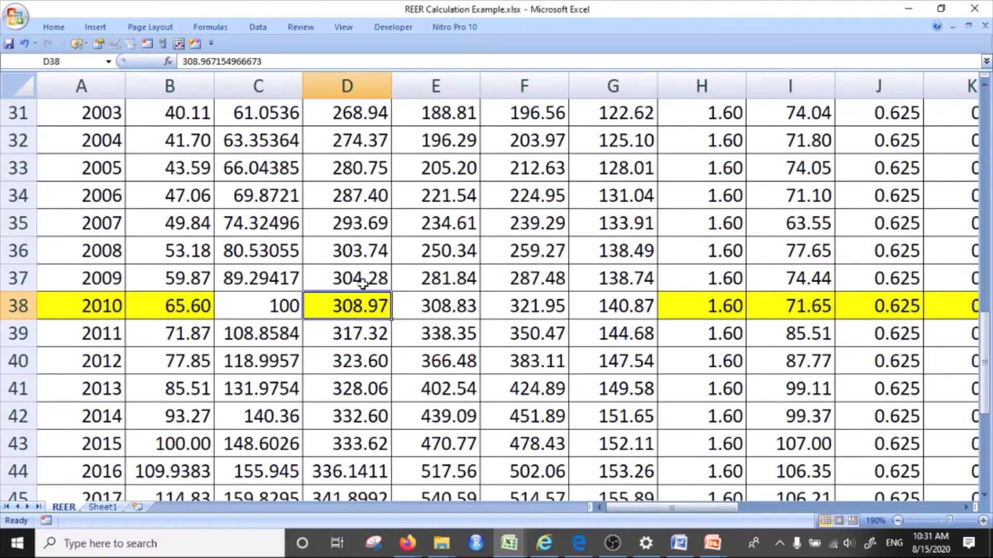
pyautogui.scroll(8, 359, 290)
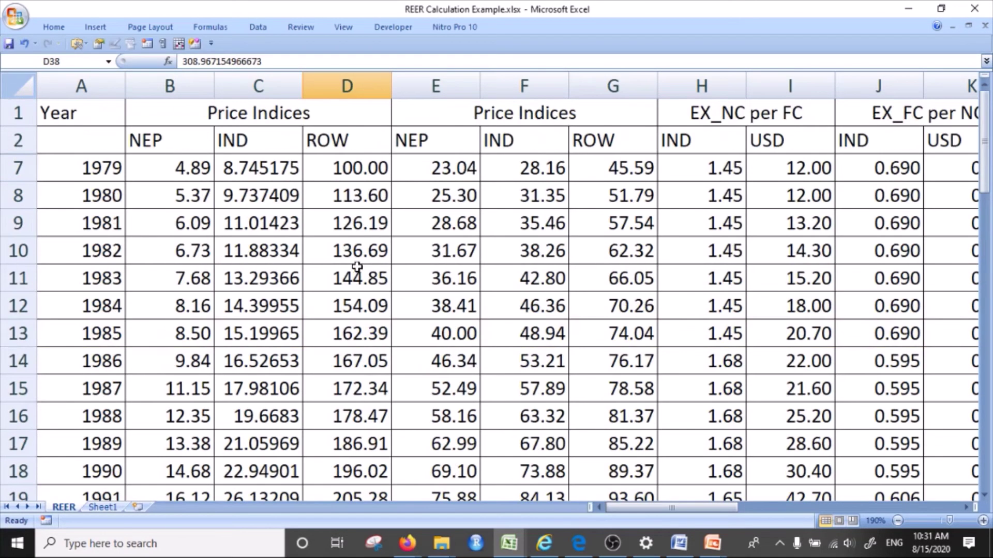
pyautogui.click(354, 162)
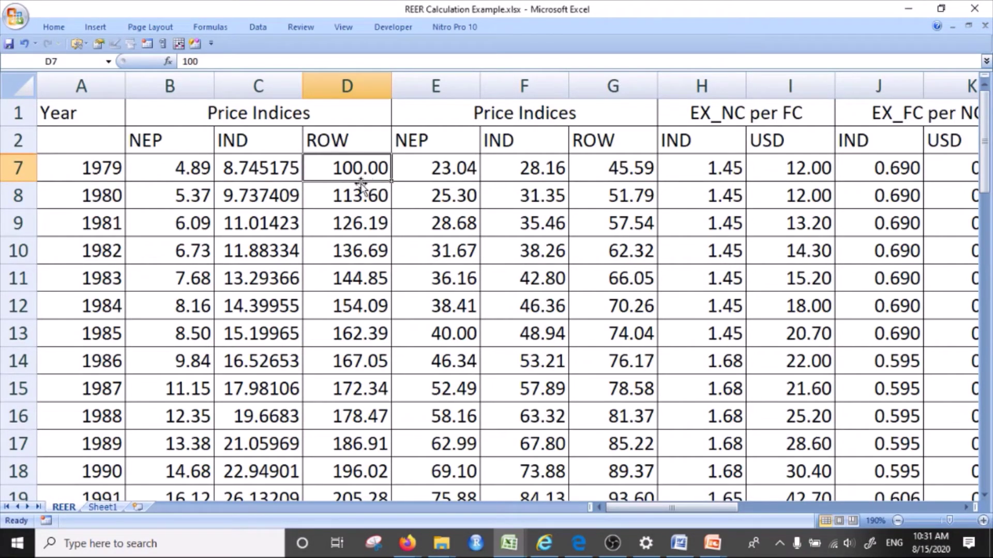
# Compare the original price index columns B to D with the rebased NEP index formula in the 1993 row.
pyautogui.click(347, 85)
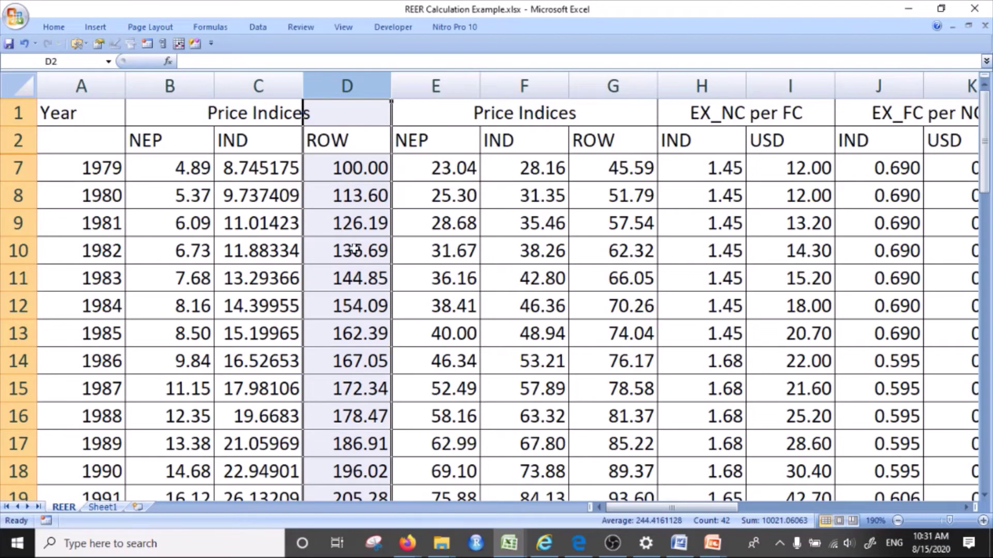
pyautogui.click(360, 308)
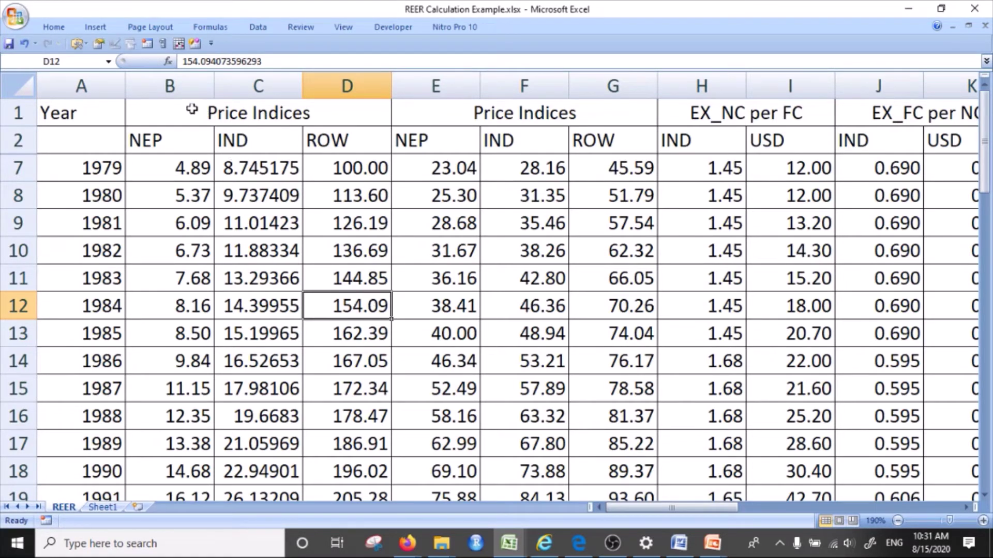
pyautogui.moveTo(186, 85); pyautogui.dragTo(320, 86)
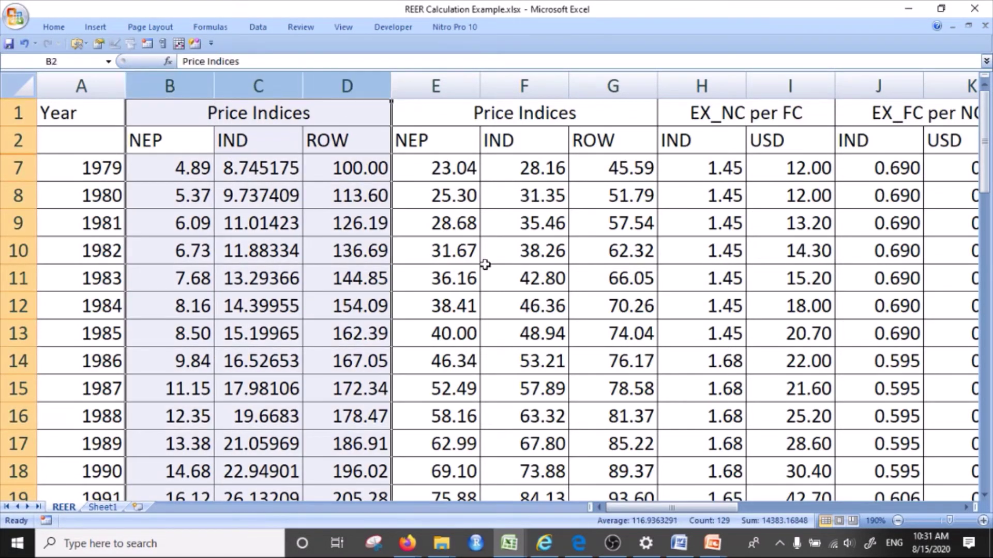
pyautogui.scroll(-3, 485, 264)
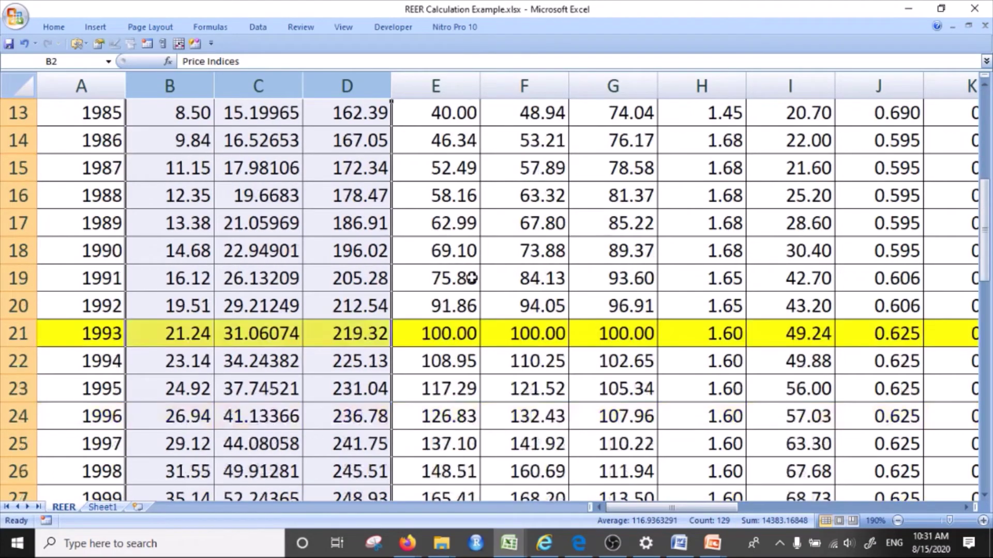
pyautogui.click(448, 331)
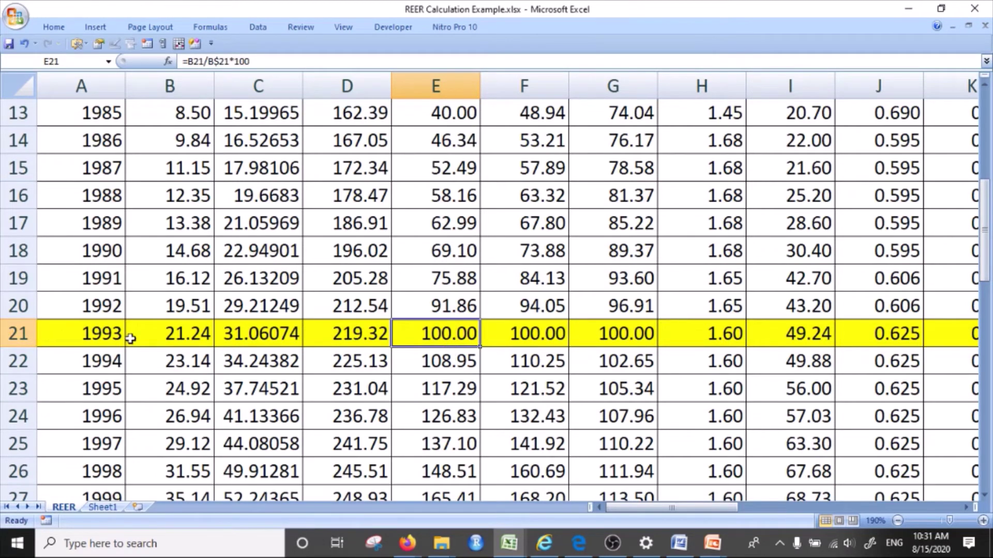
# Examine the 1993 base-year row cell by cell, from the year through the price indices to the IND exchange rate in H21.
pyautogui.click(78, 334)
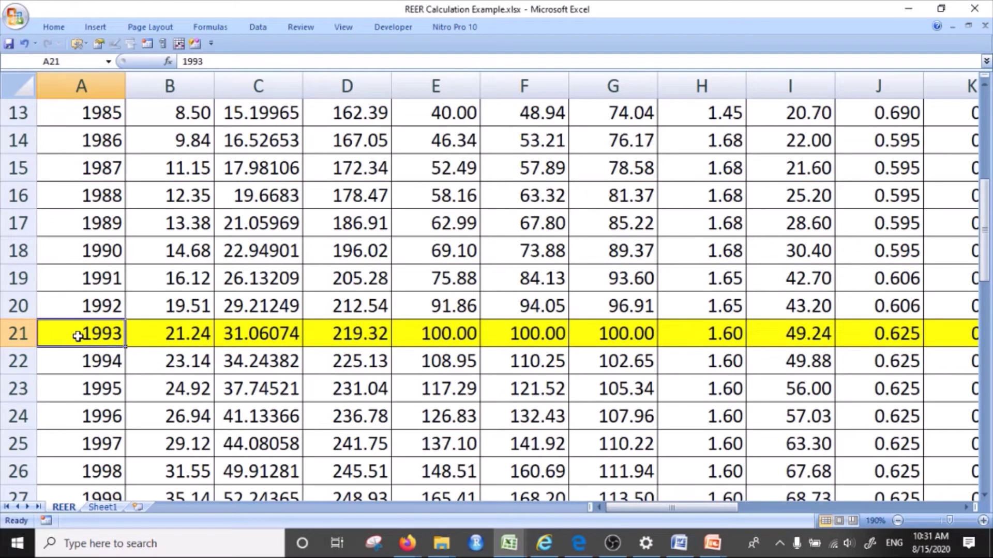
pyautogui.click(155, 337)
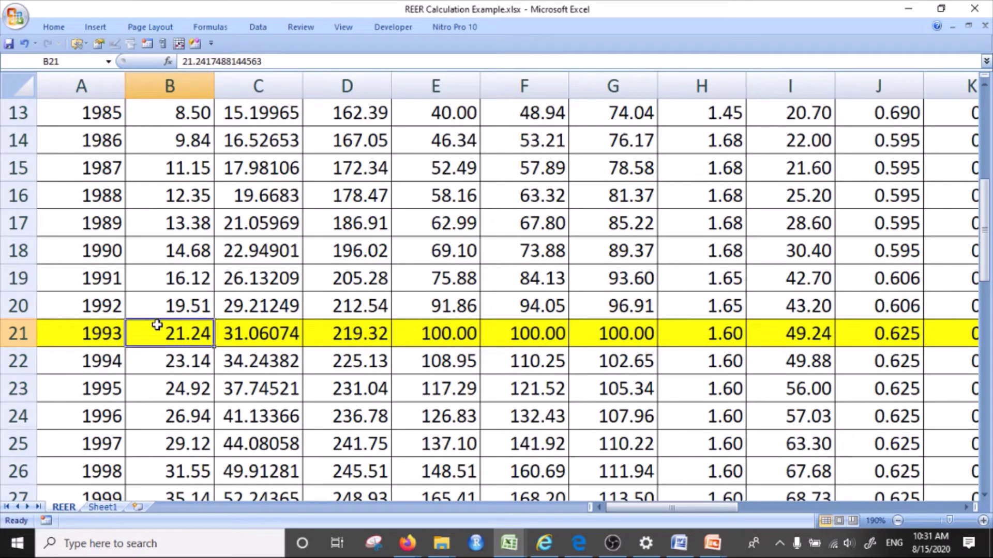
pyautogui.press('Right')
pyautogui.press('Right')
pyautogui.press('Right')
pyautogui.press('Right')
pyautogui.press('Right')
pyautogui.press('Right')
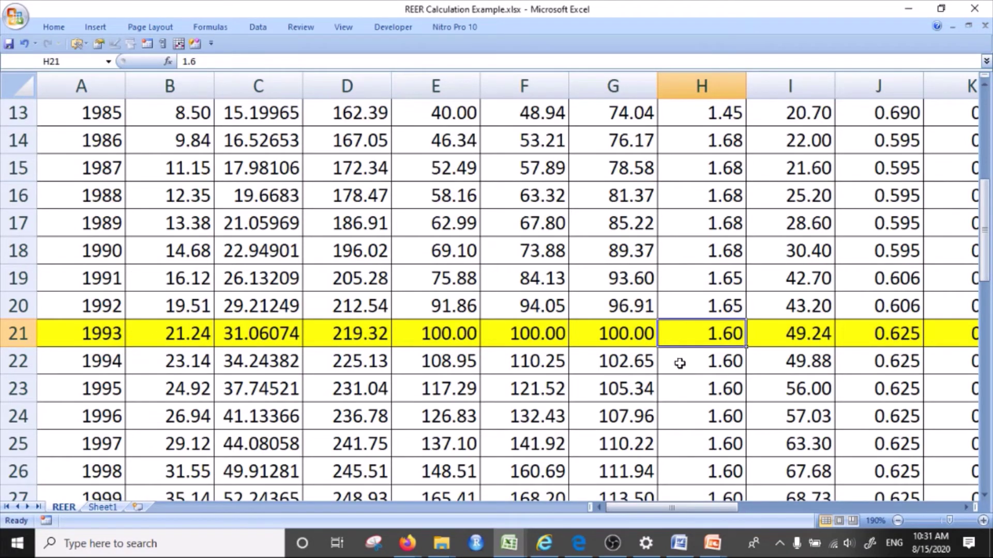
# Inspect the content of the 1979 ROW cell in the first Price Indices block.
pyautogui.scroll(2, 682, 362)
pyautogui.scroll(-2, 408, 258)
pyautogui.scroll(2, 406, 310)
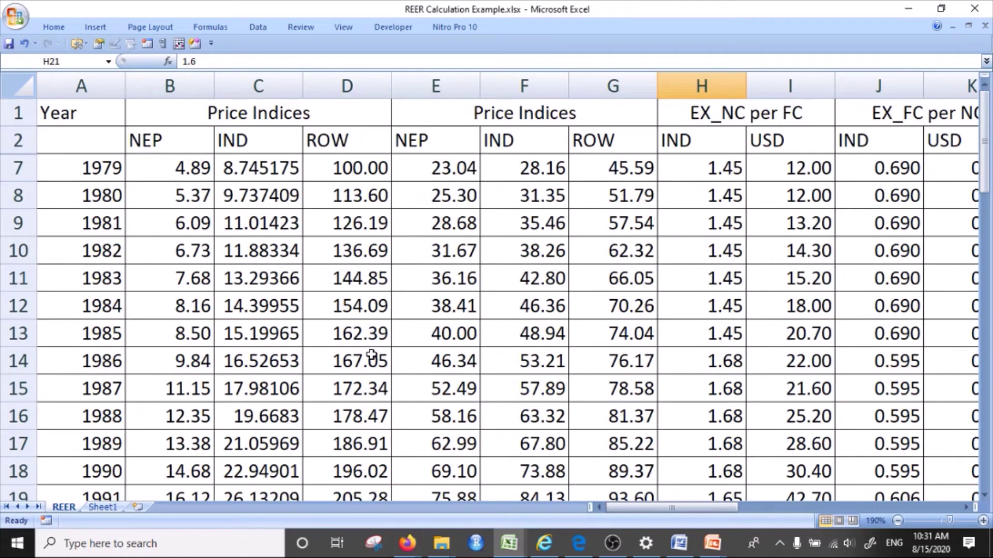
pyautogui.click(357, 169)
pyautogui.doubleClick(356, 169)
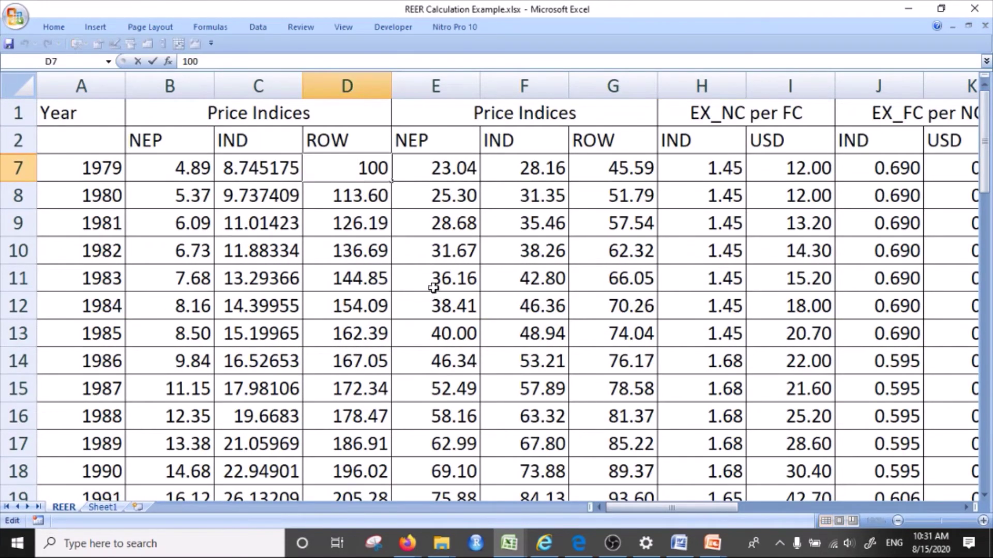
pyautogui.press('Return')
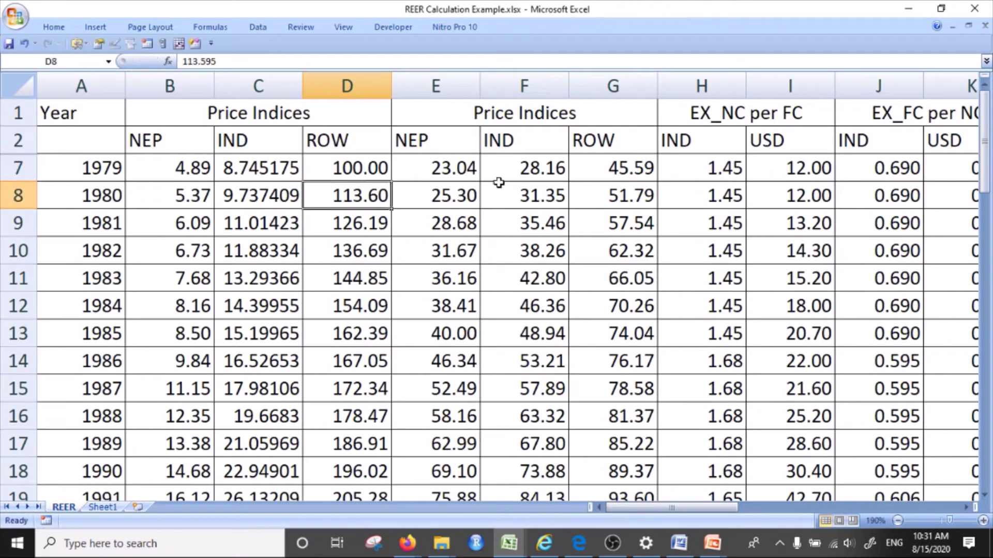
# Trace the 1979 rebased NEP index formula in E7 to its source cell B7 and 1993 base cell B21.
pyautogui.doubleClick(443, 165)
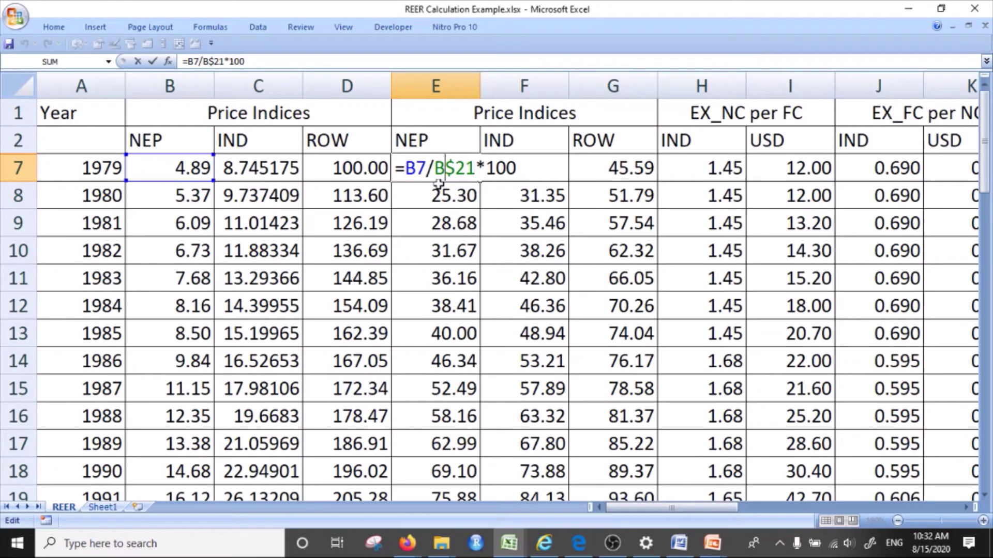
pyautogui.scroll(-4, 508, 180)
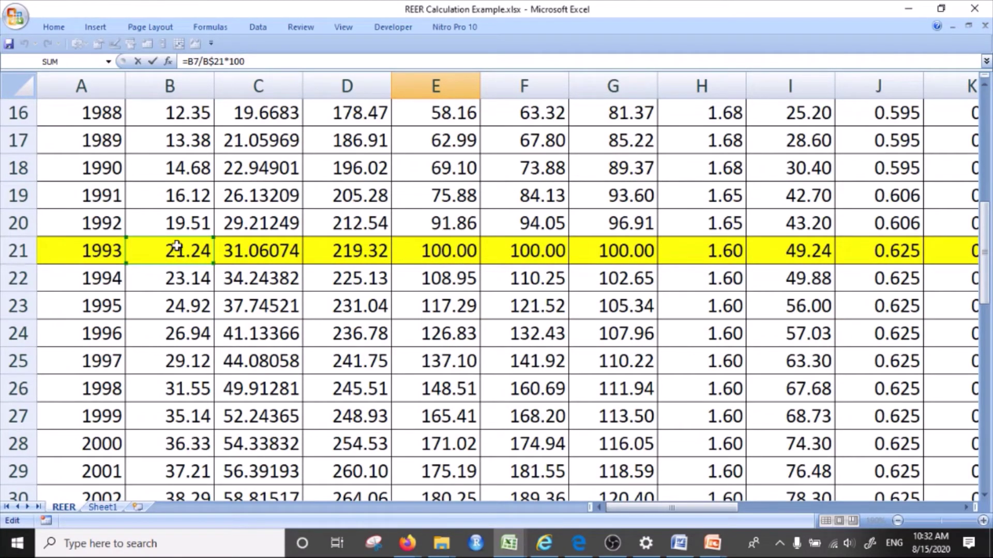
pyautogui.scroll(4, 149, 246)
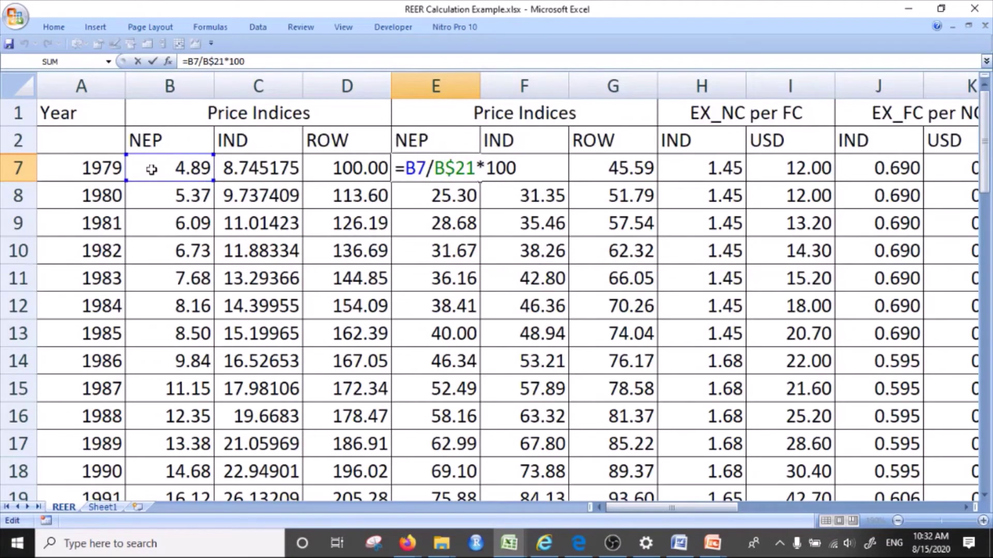
pyautogui.scroll(-3, 177, 250)
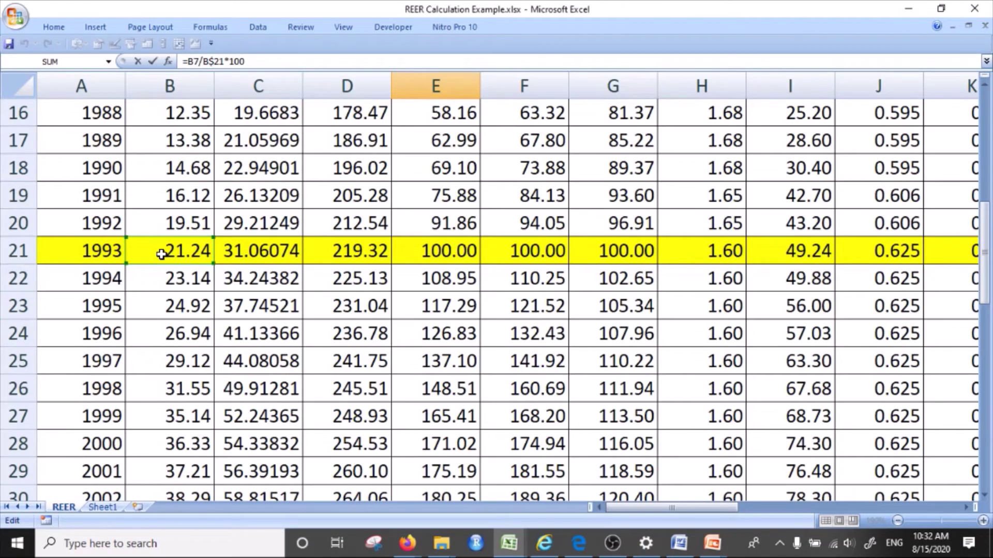
pyautogui.scroll(3, 164, 257)
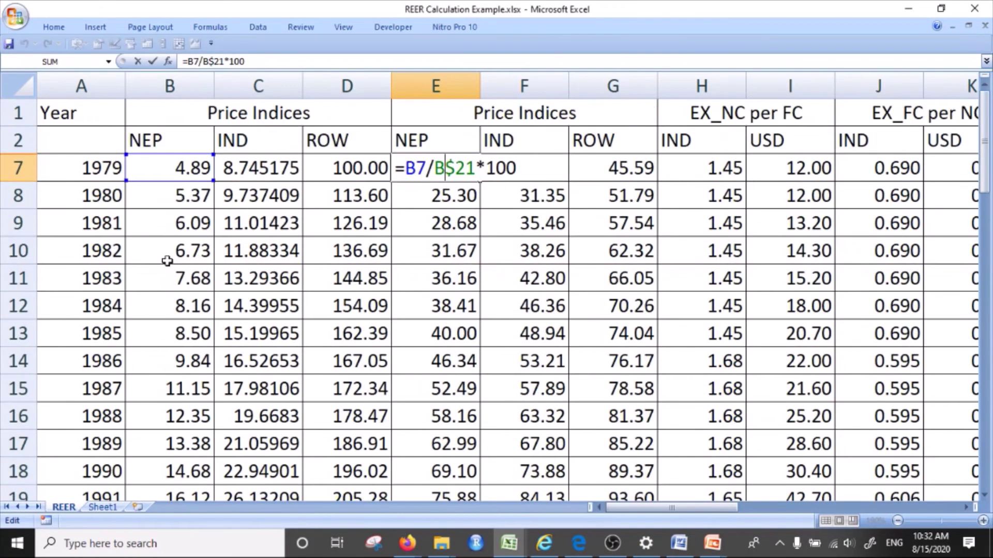
pyautogui.press('Return')
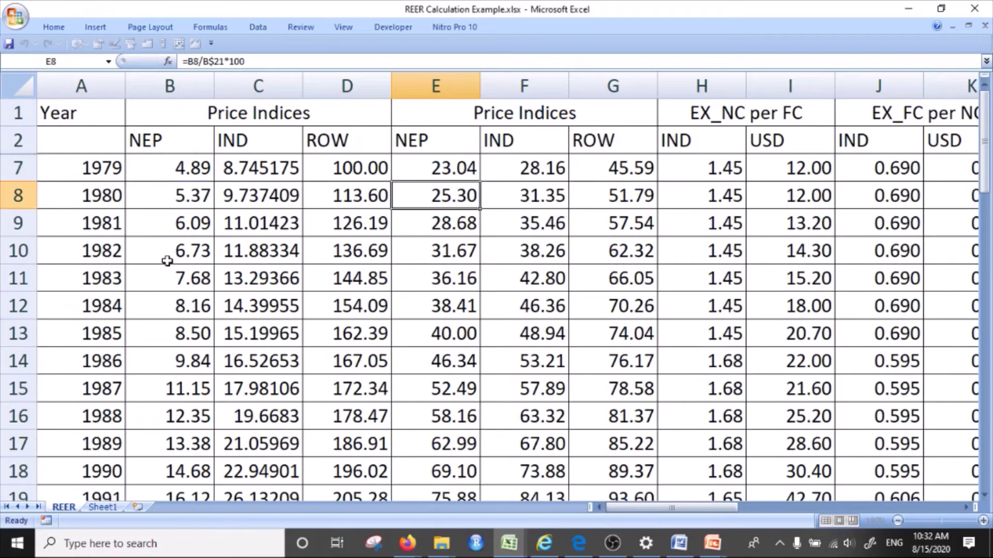
# Trace the 1979 rebased IND index formula in F7 to C7 and C21, and highlight the rebased indices E7:G43.
pyautogui.doubleClick(525, 167)
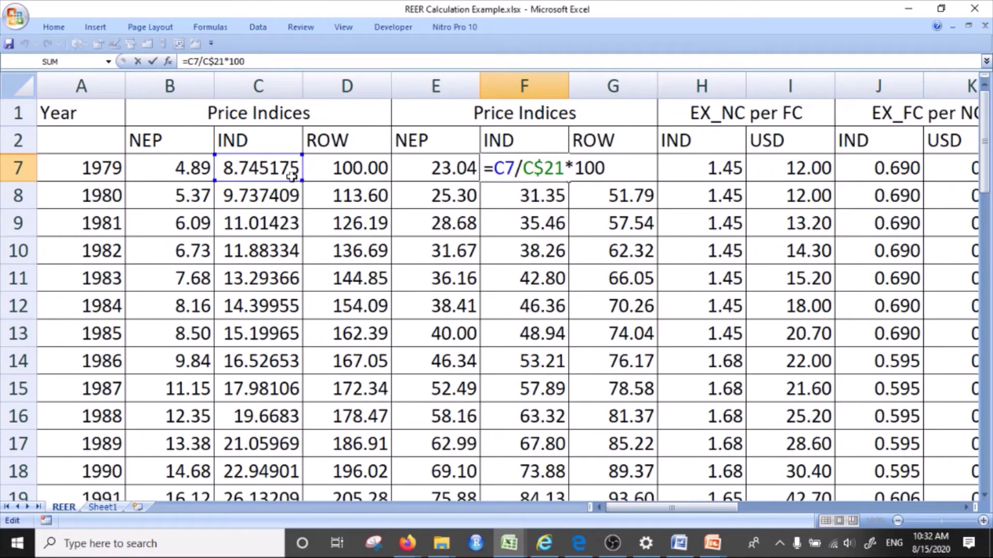
pyautogui.scroll(-3, 266, 250)
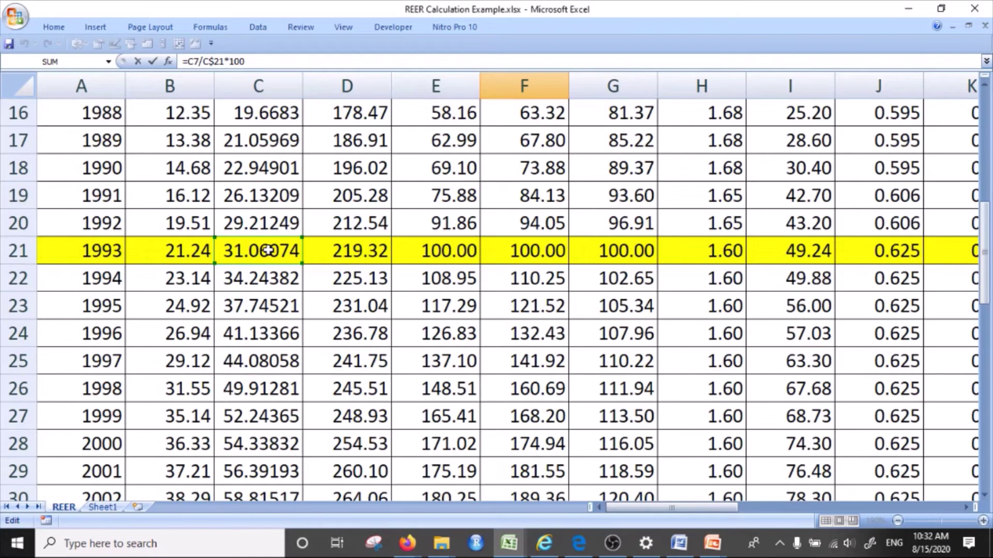
pyautogui.scroll(3, 452, 279)
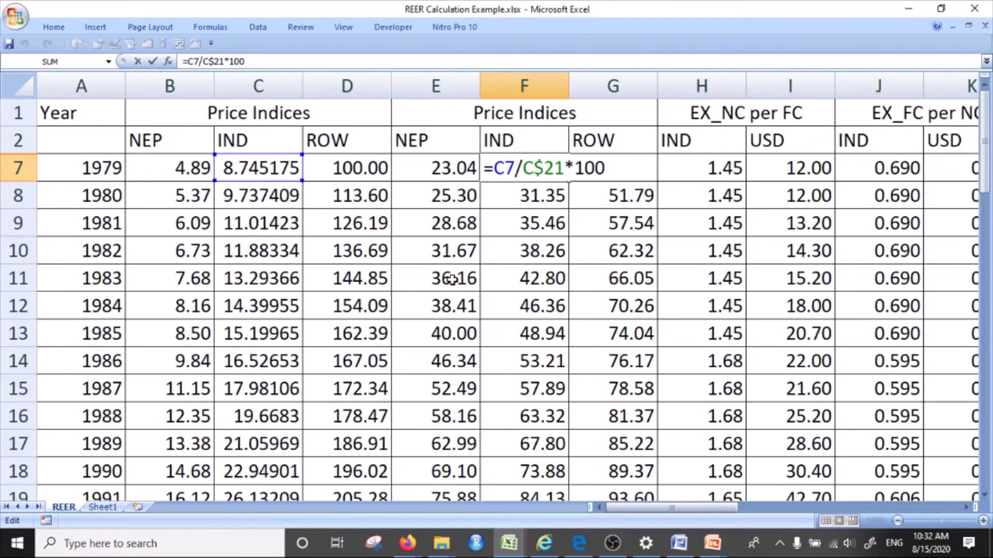
pyautogui.press('Return')
pyautogui.moveTo(431, 172); pyautogui.dragTo(747, 475)
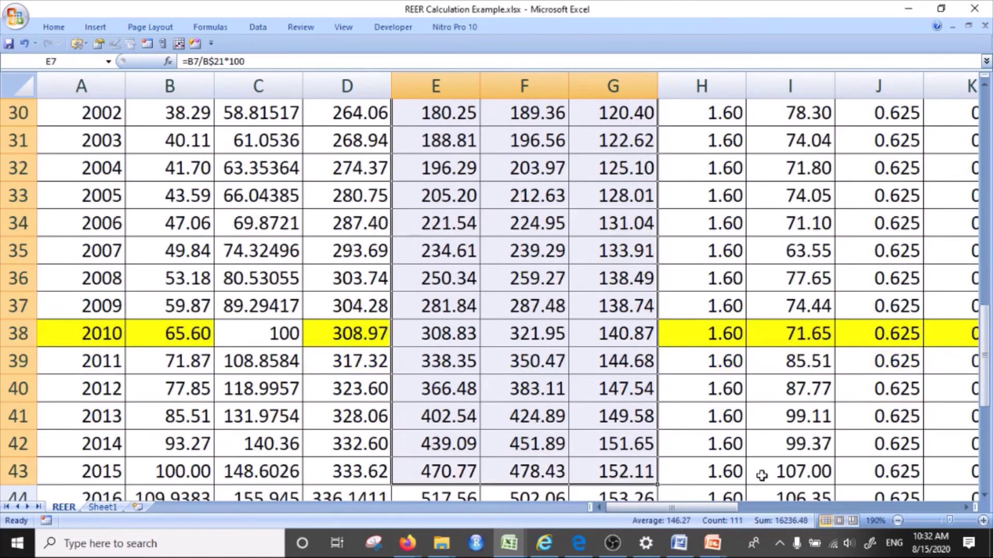
pyautogui.hotkey('ctrl', 'BackSpace')
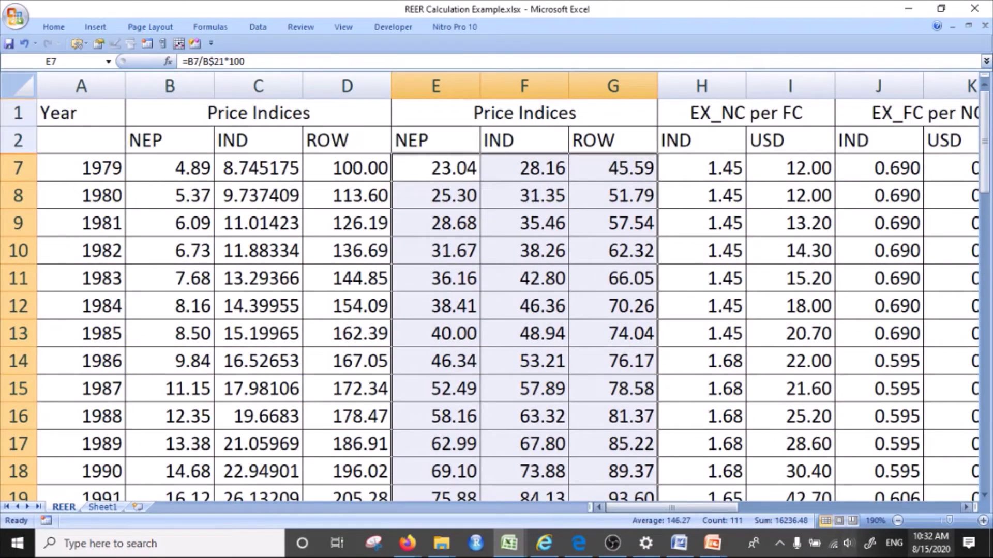
# Inspect the IND and USD exchange rates for 1979 under EX_NC per FC in H7 and I7.
pyautogui.click(964, 509)
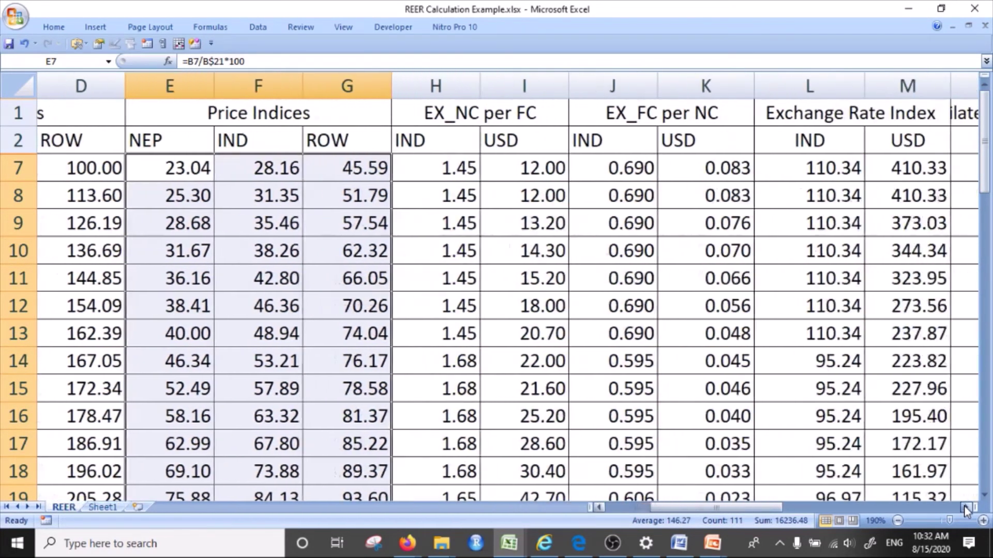
pyautogui.click(965, 508)
pyautogui.click(373, 177)
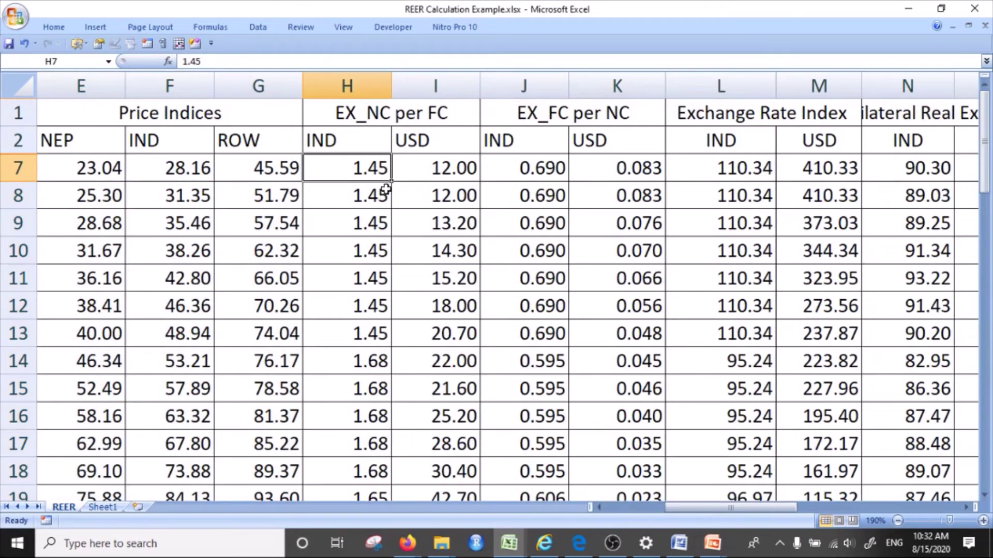
pyautogui.click(380, 266)
pyautogui.click(362, 166)
pyautogui.click(458, 161)
pyautogui.moveTo(330, 166); pyautogui.dragTo(421, 177)
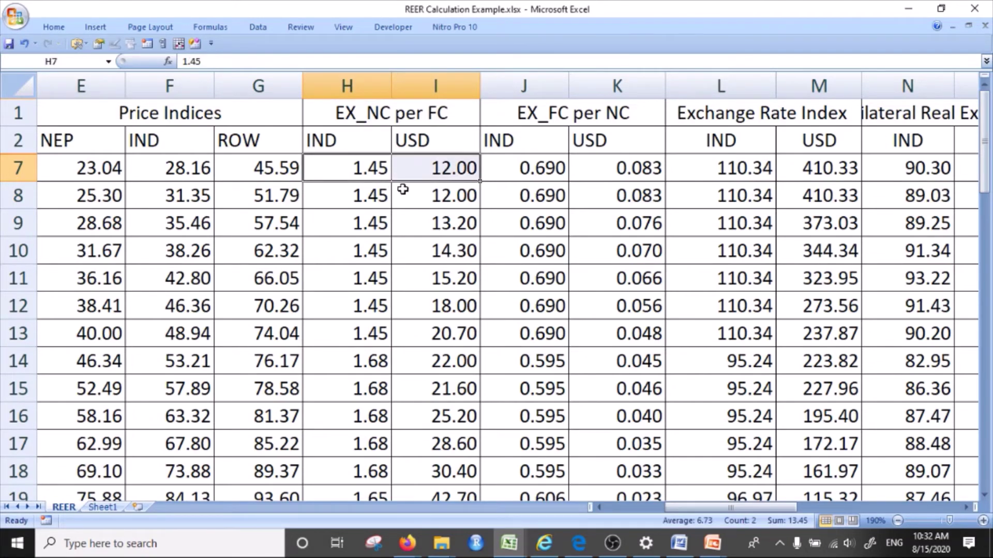
# Review the full EX_NC per FC exchange rate series in columns H and I.
pyautogui.scroll(-11, 403, 189)
pyautogui.scroll(11, 377, 261)
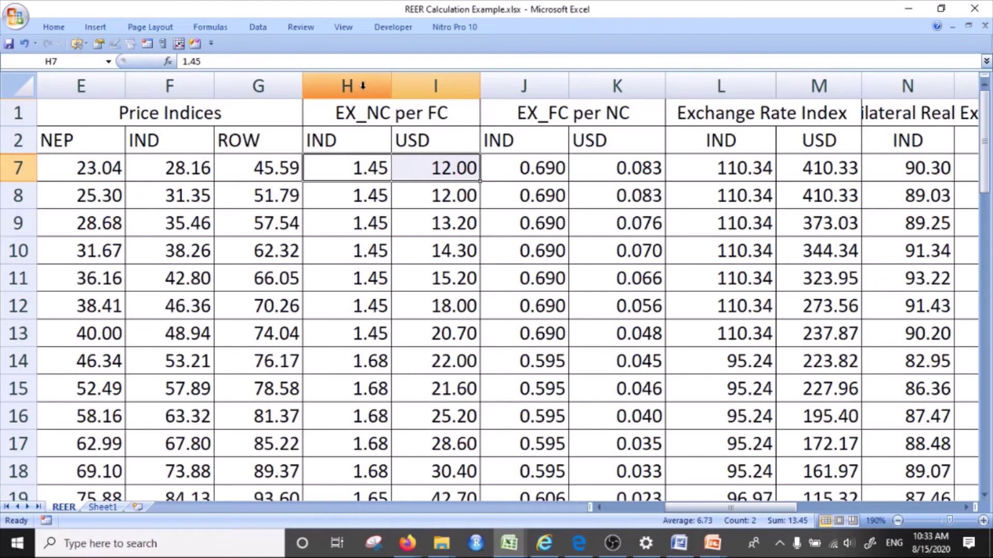
pyautogui.click(381, 91)
pyautogui.click(438, 83)
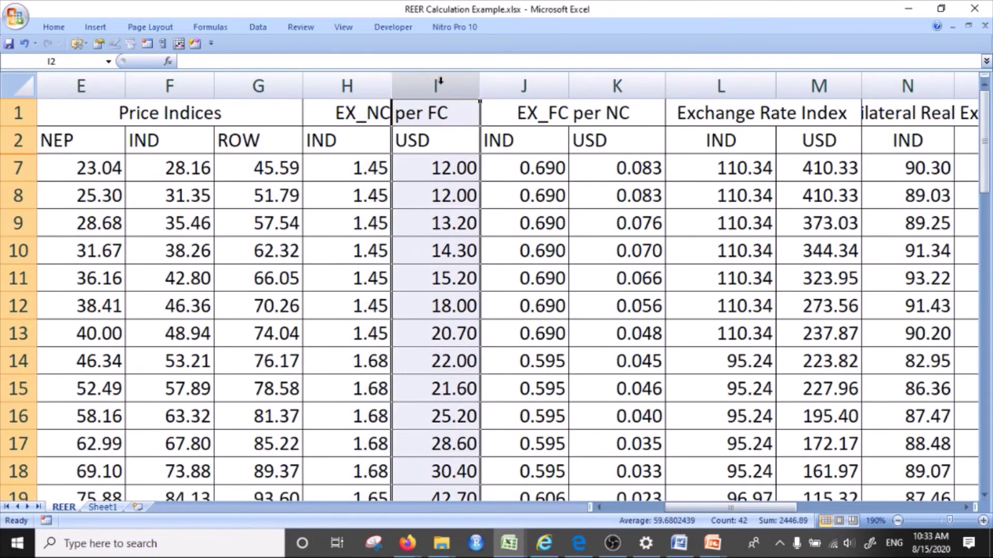
pyautogui.click(436, 189)
# Examine how the 1979 IND rate under EX_FC per NC in J7 is derived from H7.
pyautogui.click(520, 163)
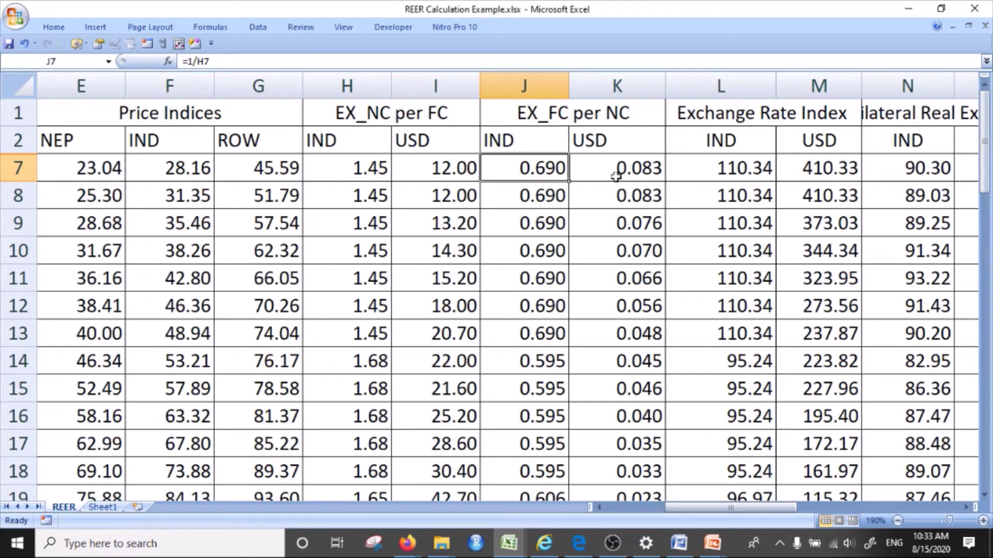
pyautogui.doubleClick(540, 165)
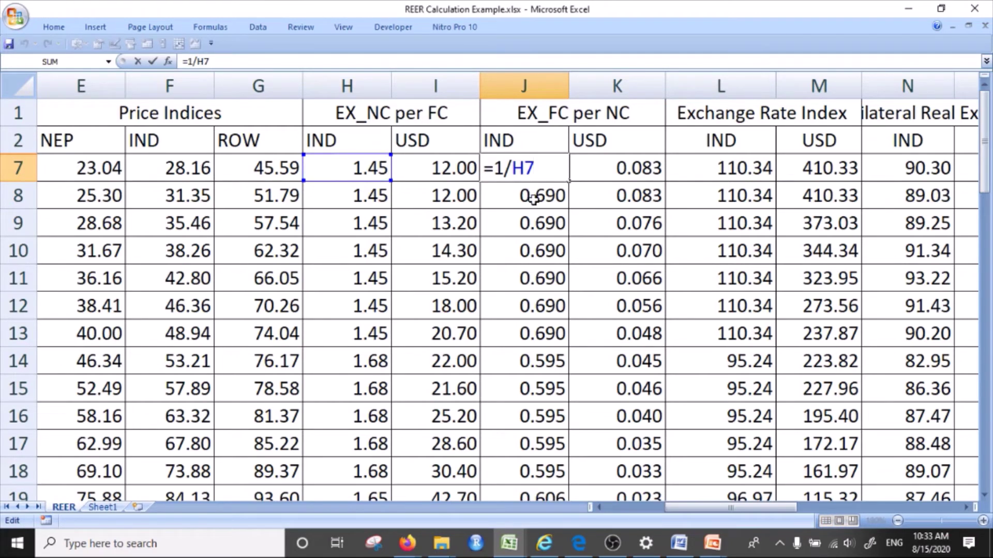
pyautogui.press('Return')
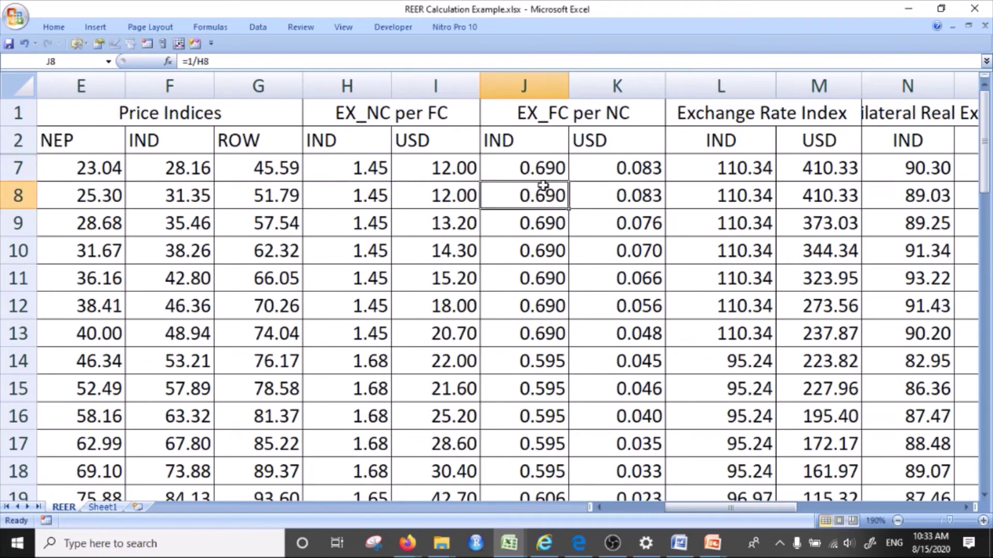
pyautogui.click(525, 168)
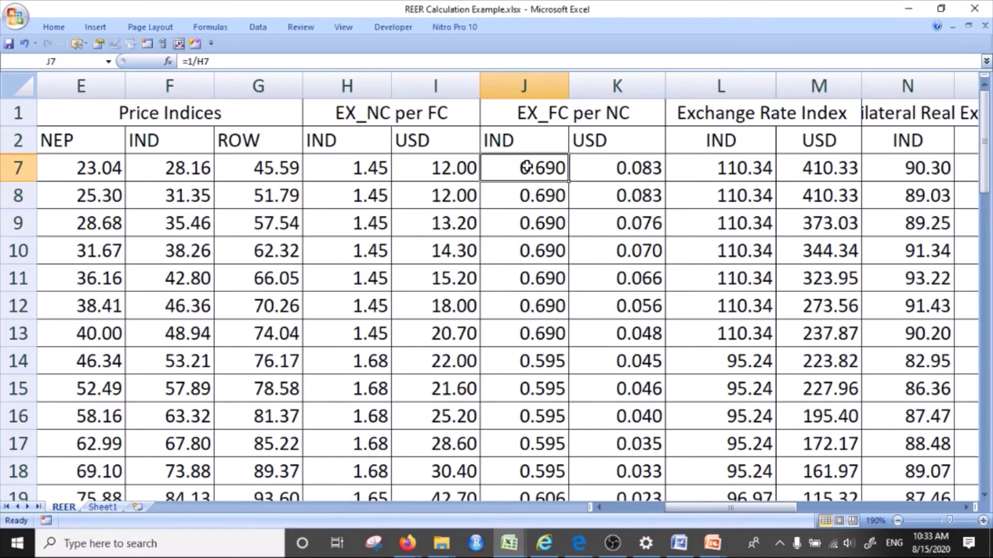
pyautogui.doubleClick(525, 168)
pyautogui.press('Return')
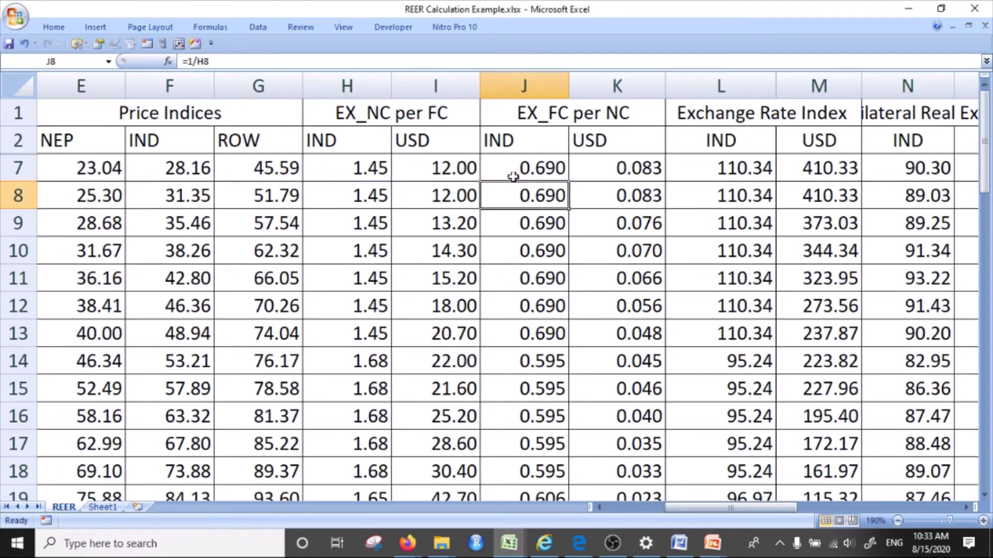
# Examine the 1979 USD formula =1/I7 in K7 and review the inverted rates through the last year.
pyautogui.click(618, 167)
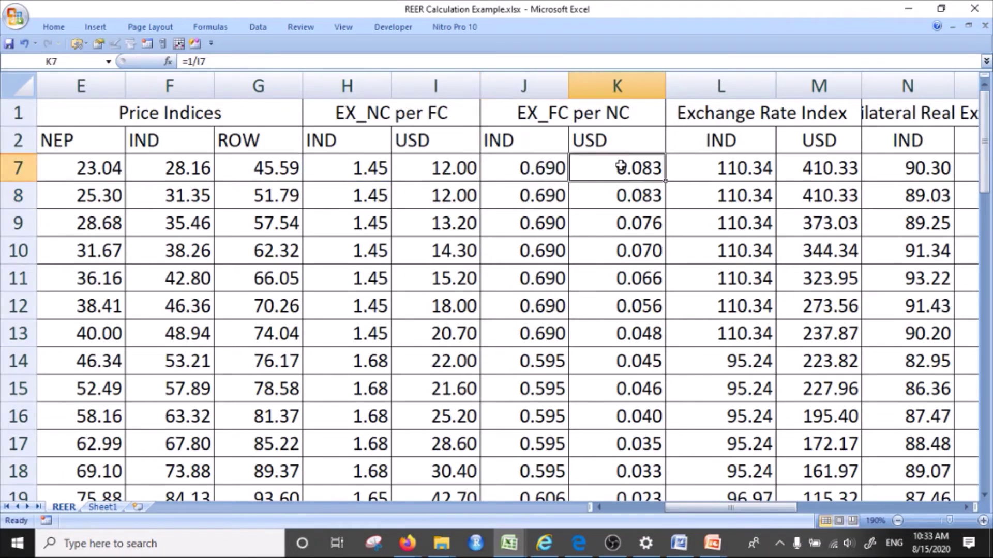
pyautogui.write('=1/I7')
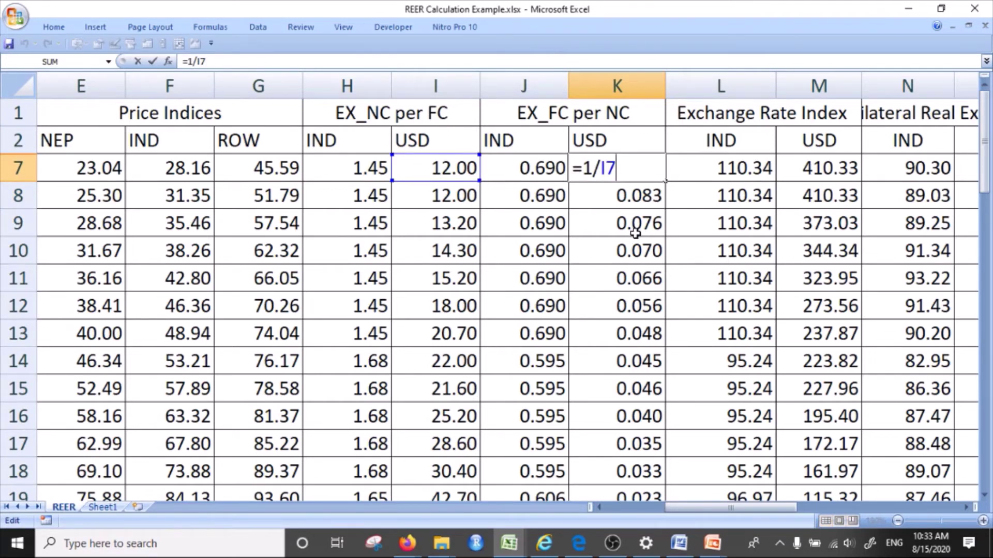
pyautogui.press('Return')
pyautogui.scroll(-4, 622, 224)
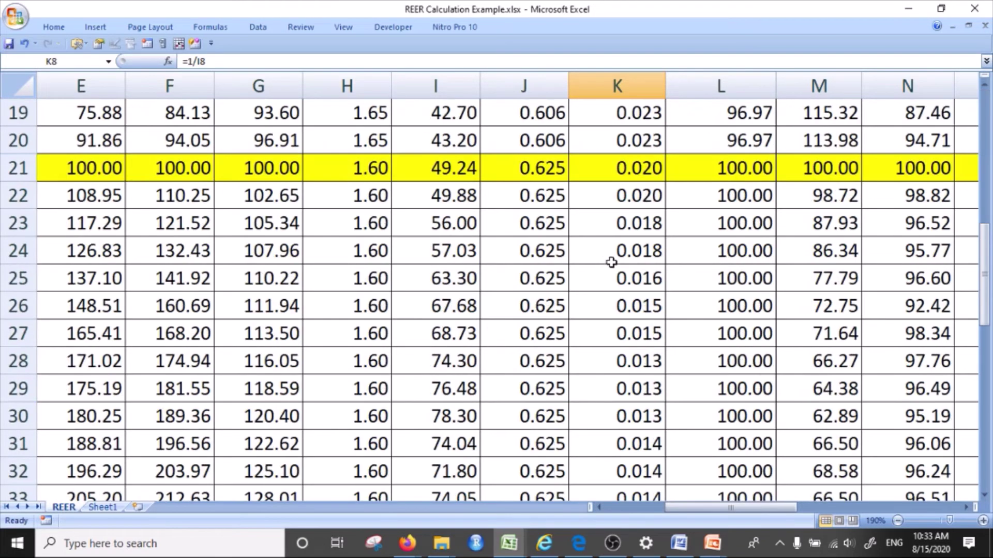
pyautogui.scroll(-10, 611, 263)
pyautogui.scroll(9, 605, 282)
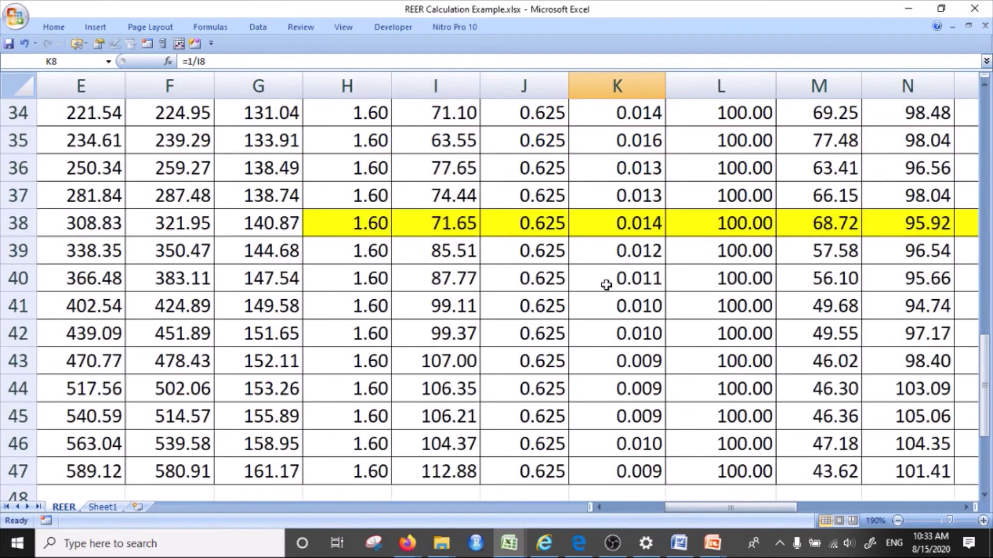
pyautogui.scroll(5, 634, 367)
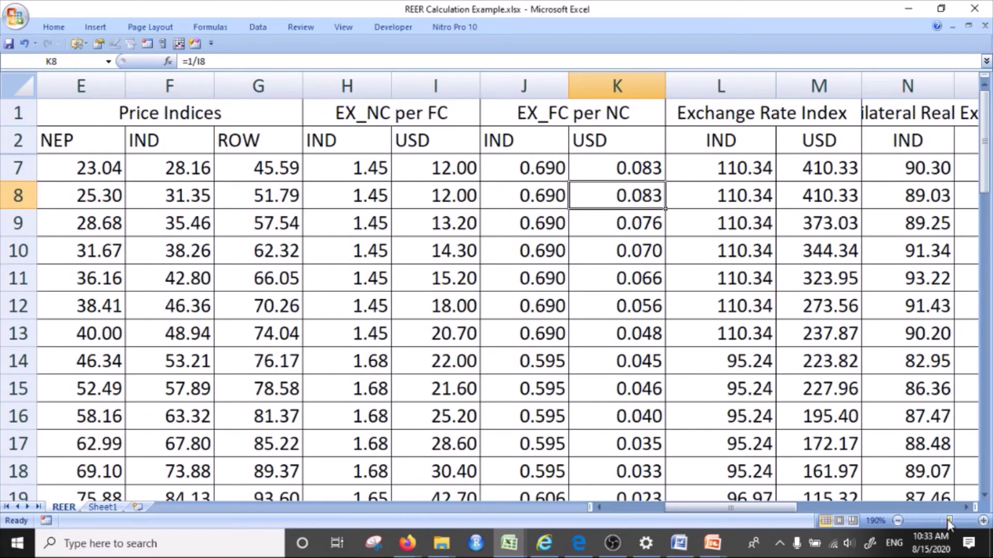
# Highlight EX_FC per NC columns J and K and inspect the 1979 IND Exchange Rate Index formula in L7.
pyautogui.click(966, 509)
pyautogui.click(966, 509)
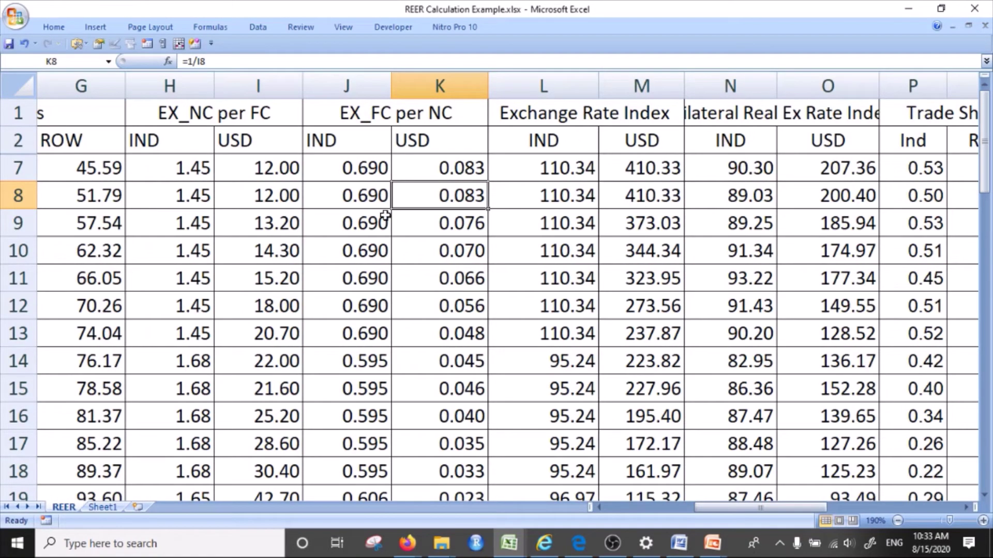
pyautogui.moveTo(366, 89); pyautogui.dragTo(439, 84)
pyautogui.click(583, 177)
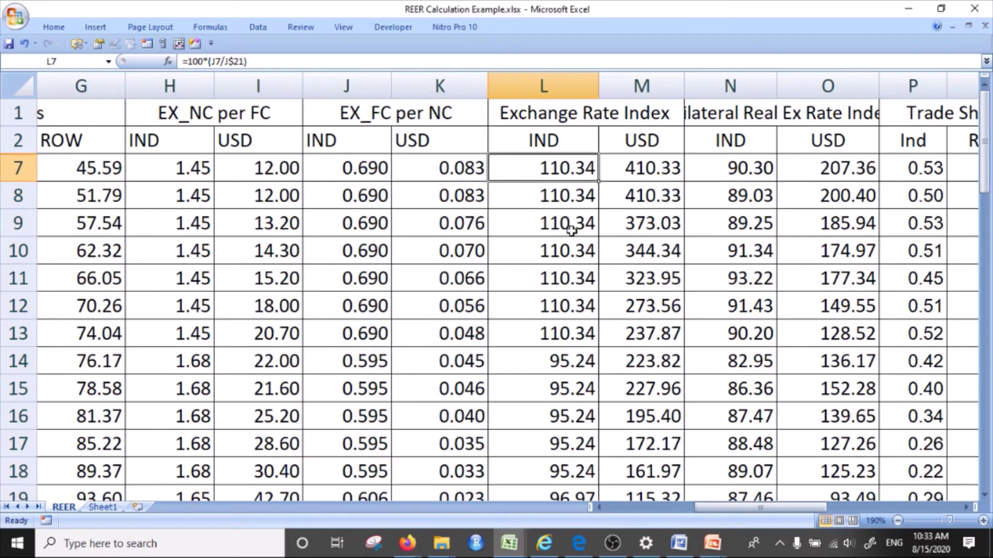
# Compare the 1993 base-year IND rate in J21 with its Exchange Rate Index formula in L21.
pyautogui.scroll(-2, 564, 310)
pyautogui.scroll(2, 533, 321)
pyautogui.scroll(-3, 532, 346)
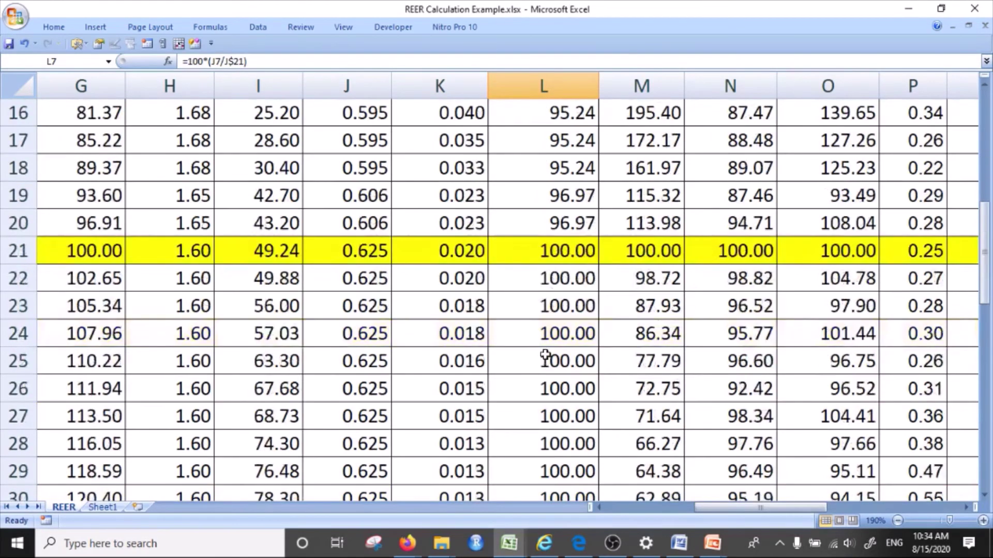
pyautogui.click(377, 257)
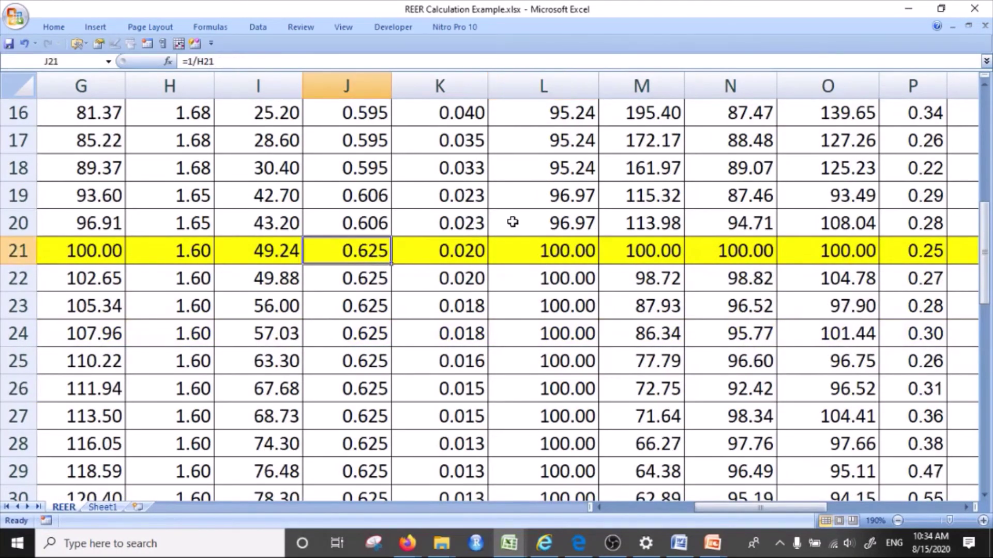
pyautogui.click(555, 244)
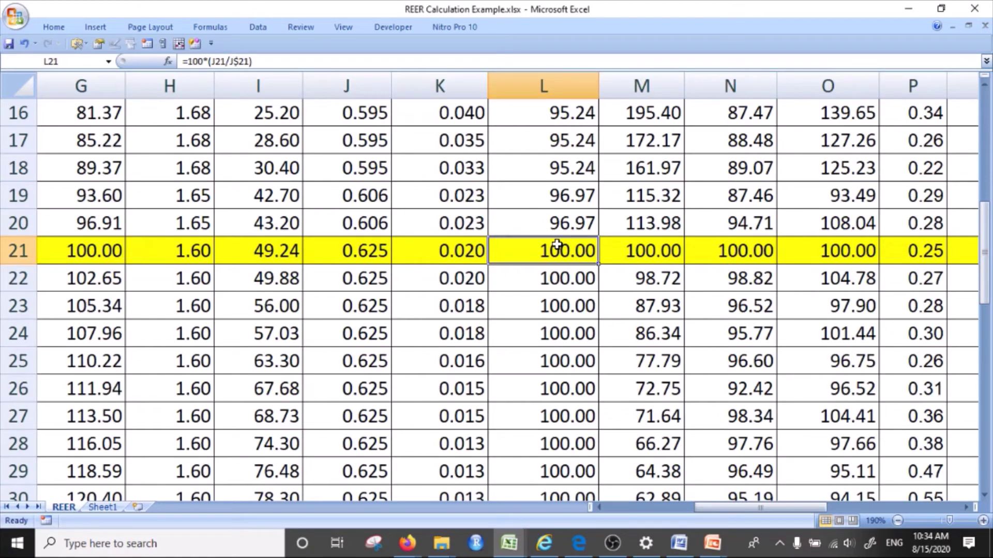
pyautogui.scroll(3, 556, 244)
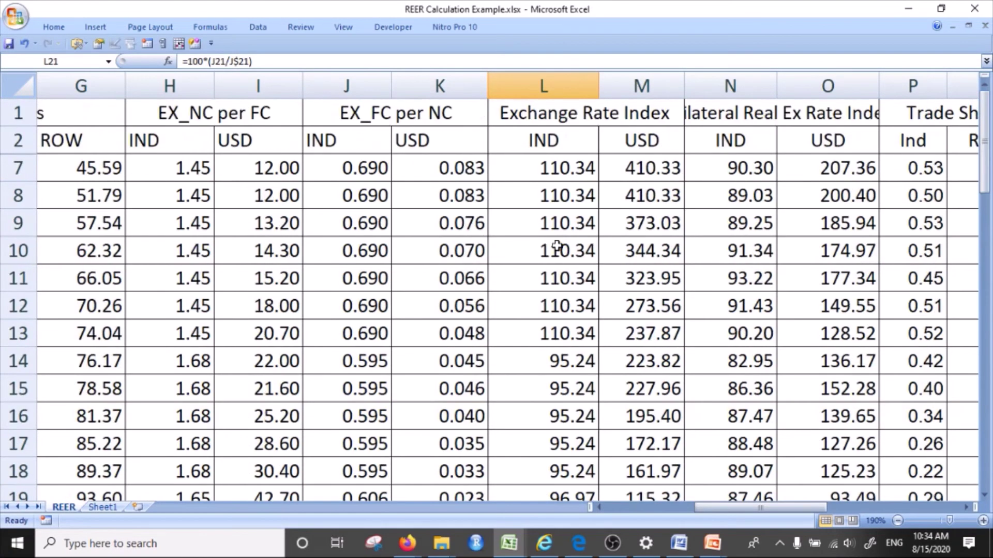
# Check the 1980 IND rate in J8 and its index formula in L8 against the 1993 base row.
pyautogui.click(348, 197)
pyautogui.click(550, 191)
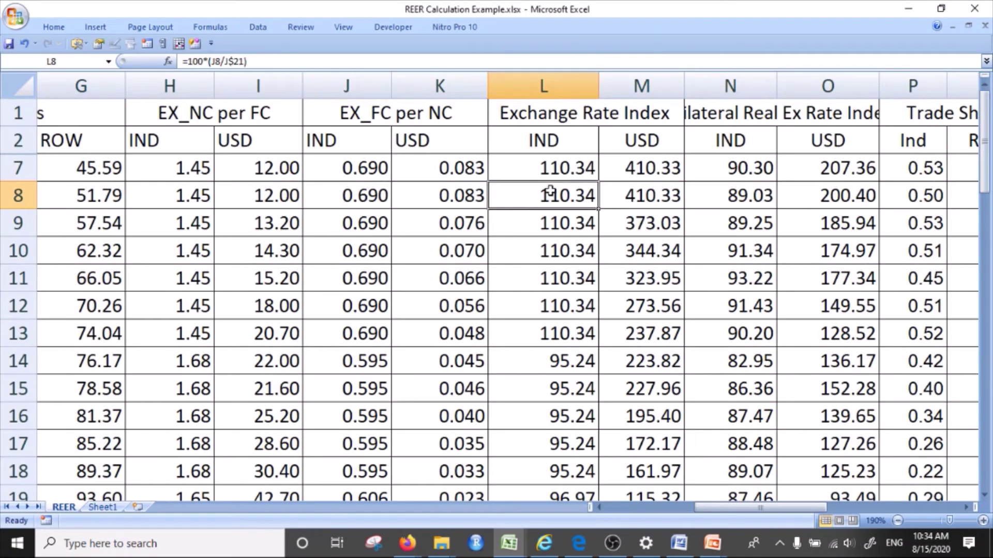
pyautogui.scroll(-3, 525, 376)
pyautogui.scroll(3, 549, 359)
# Trace the 1979 IND Exchange Rate Index formula =100*(J7/J$21) in L7 to its source cells J7 and J21.
pyautogui.click(557, 166)
pyautogui.doubleClick(557, 166)
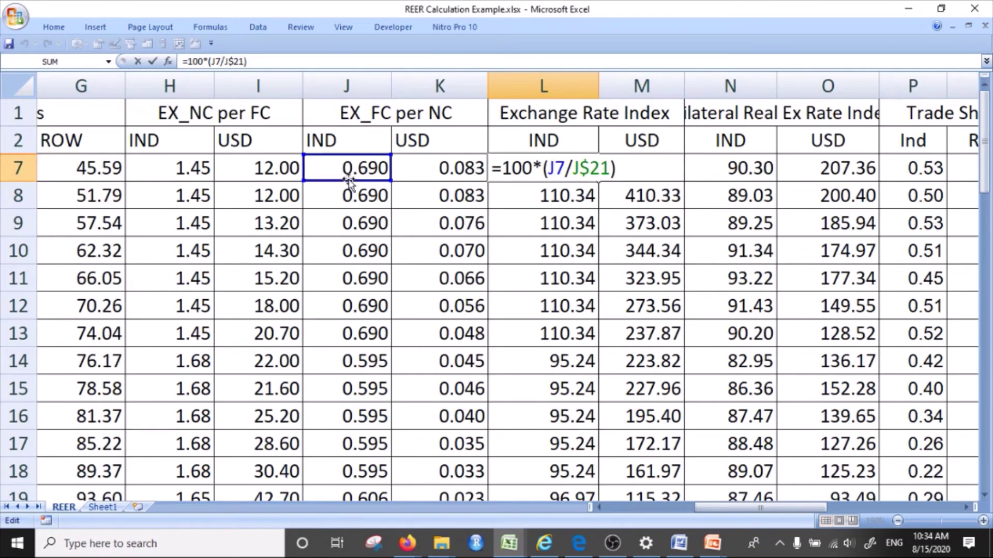
pyautogui.scroll(-2, 346, 218)
pyautogui.scroll(-2, 346, 218)
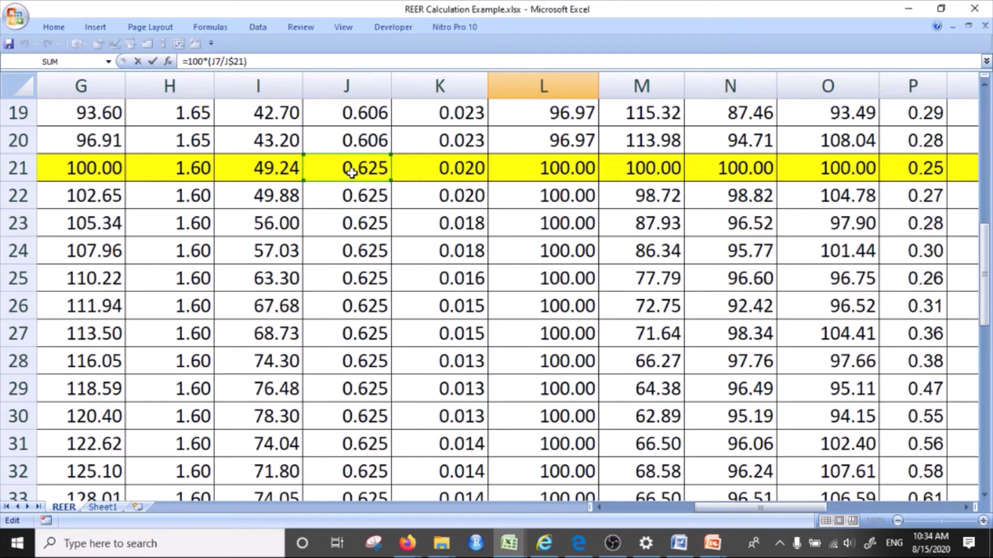
pyautogui.scroll(4, 352, 173)
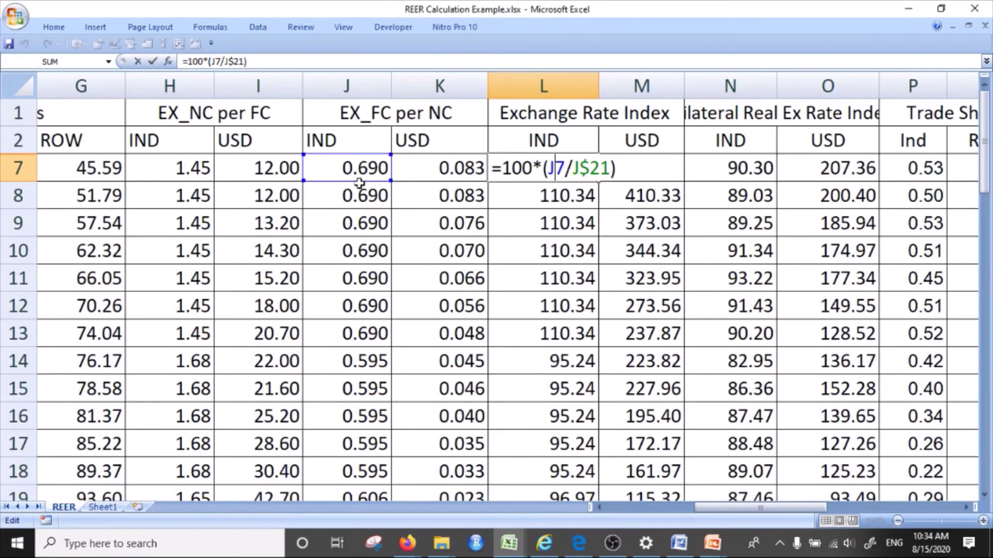
pyautogui.press('Return')
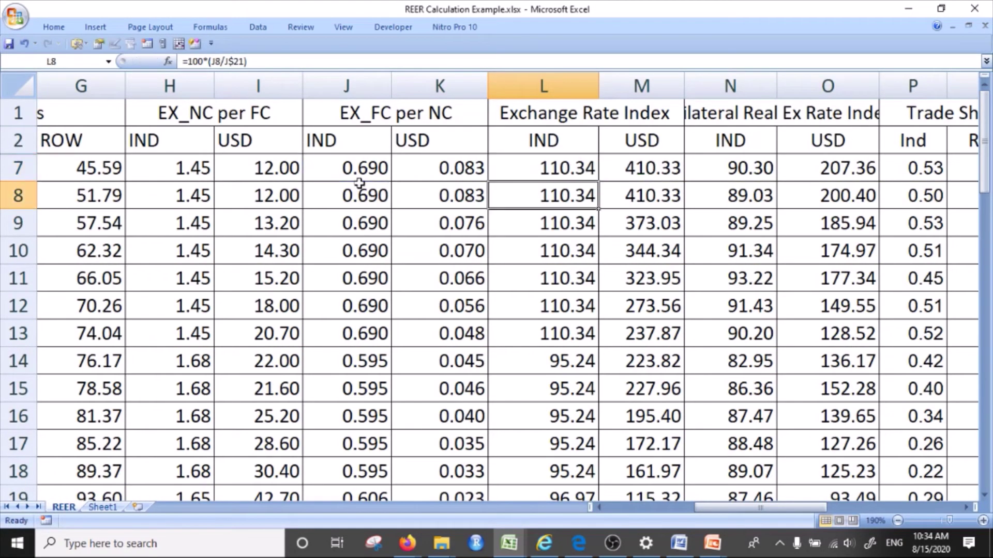
# Trace the 1979 USD Exchange Rate Index formula =100*(K7/K$21) in M7 to its source cells K7 and K21.
pyautogui.click(634, 169)
pyautogui.doubleClick(634, 169)
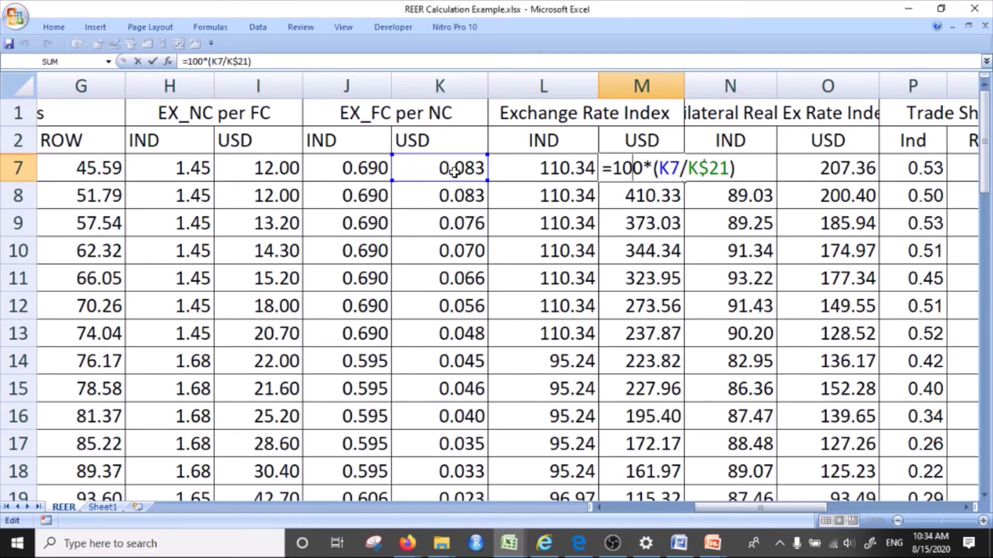
pyautogui.scroll(-4, 454, 172)
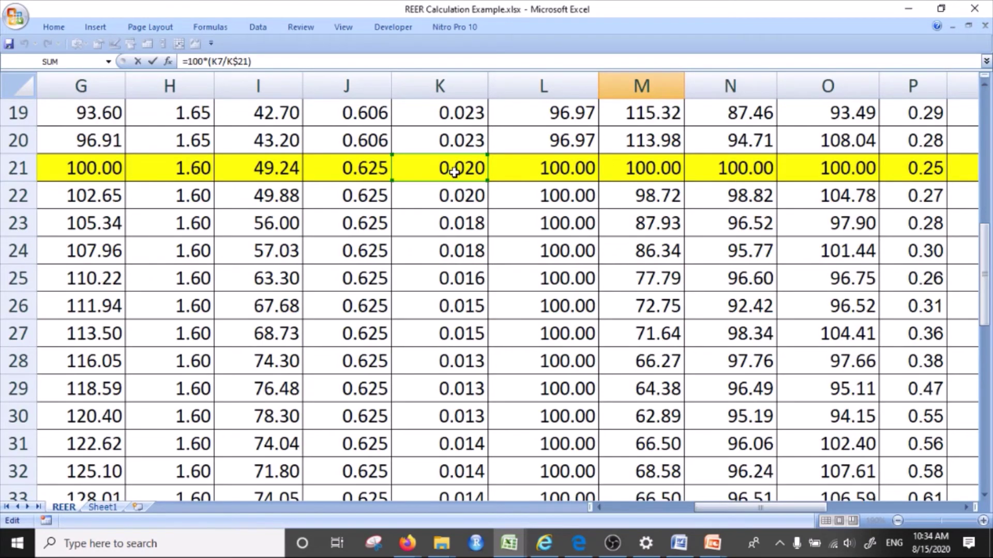
pyautogui.scroll(4, 484, 195)
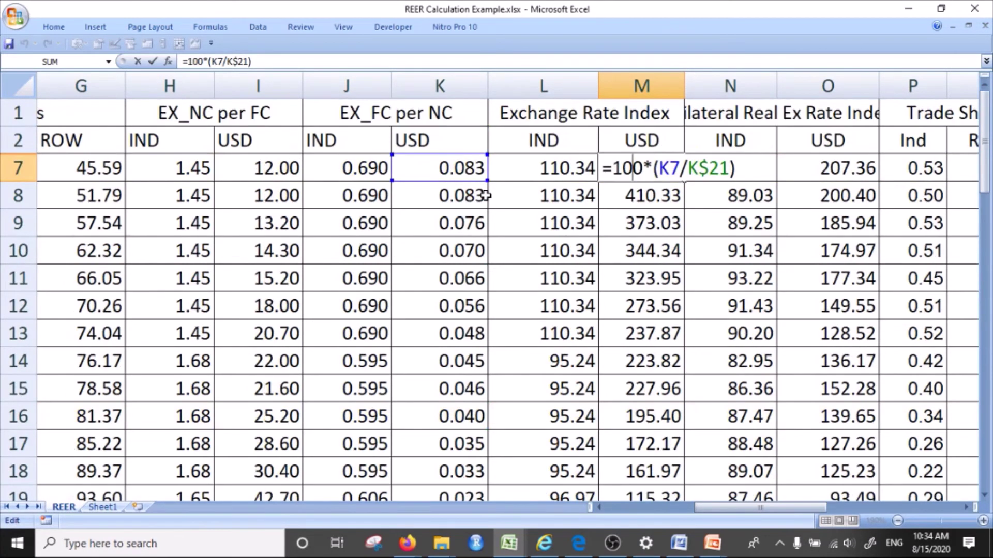
pyautogui.press('Return')
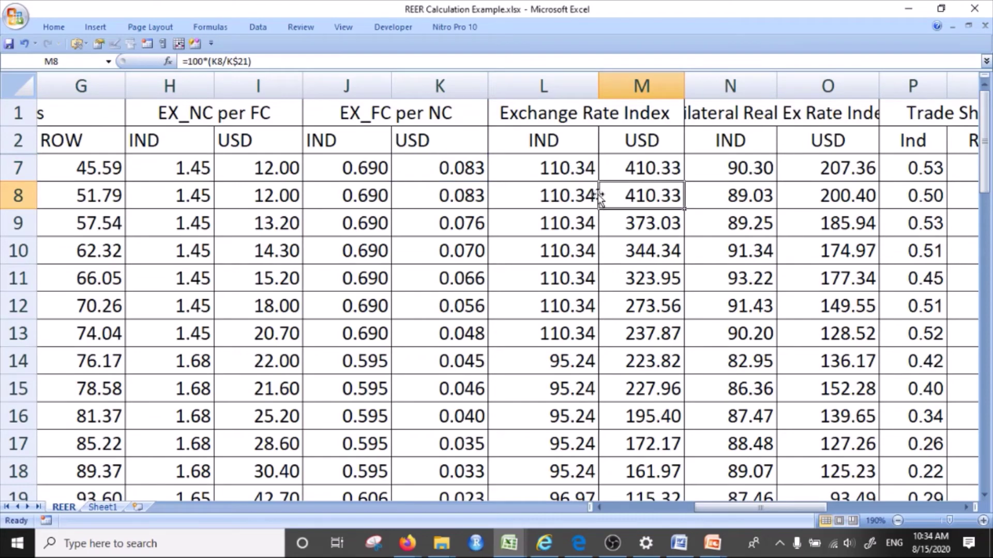
# Highlight the Exchange Rate Index values in columns L and M, and compare the IND index in base row 21 with the last year's in L47.
pyautogui.moveTo(522, 156); pyautogui.dragTo(624, 464)
pyautogui.scroll(7, 636, 393)
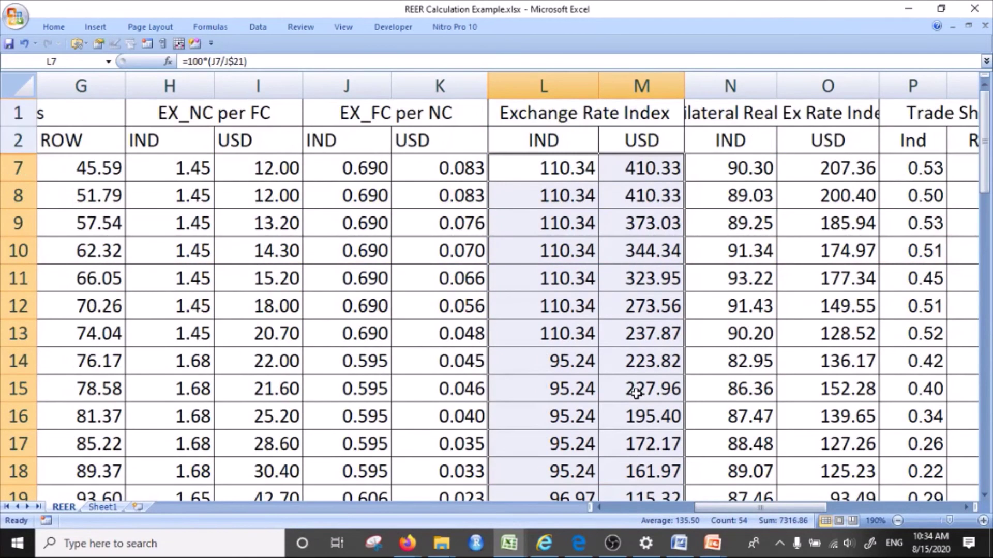
pyautogui.scroll(-5, 636, 404)
pyautogui.click(577, 250)
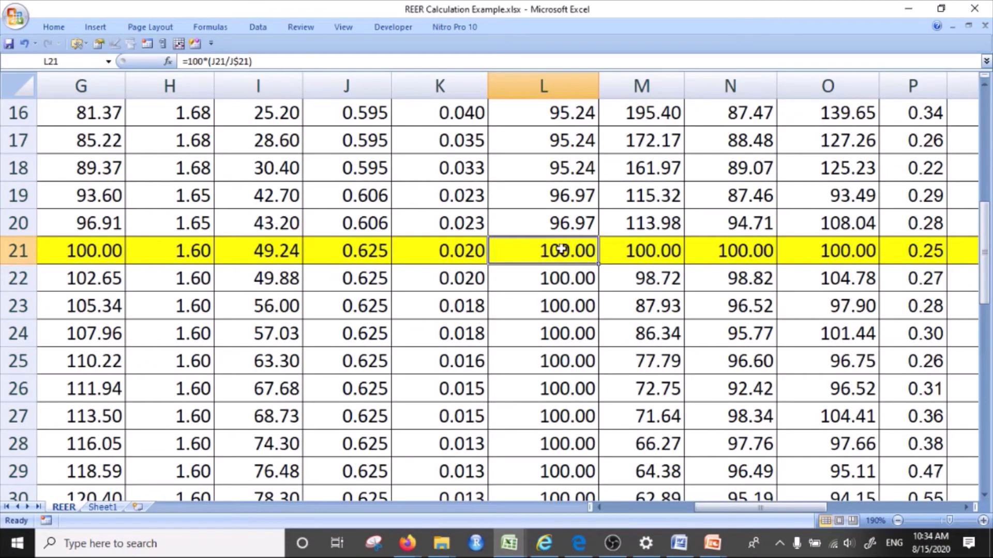
pyautogui.scroll(-8, 560, 250)
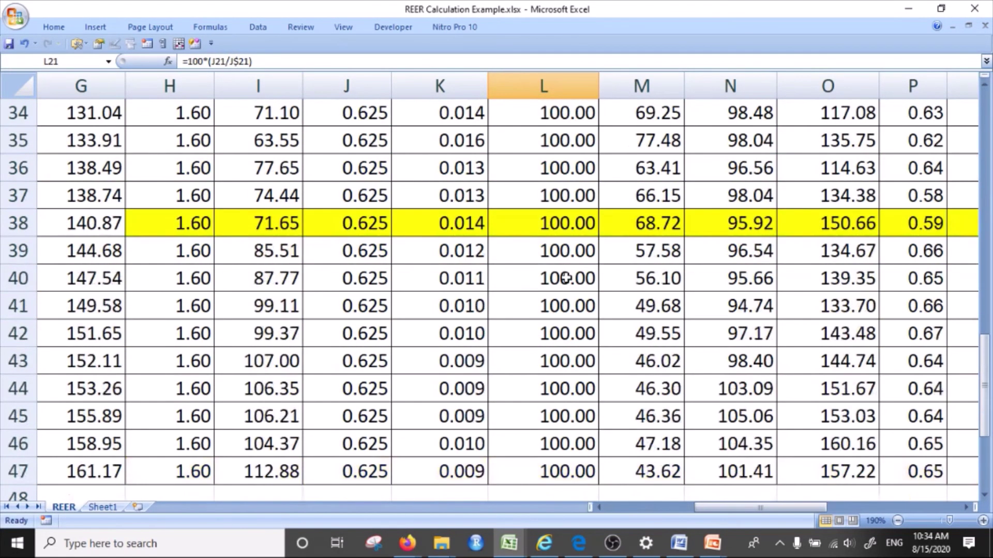
pyautogui.click(571, 310)
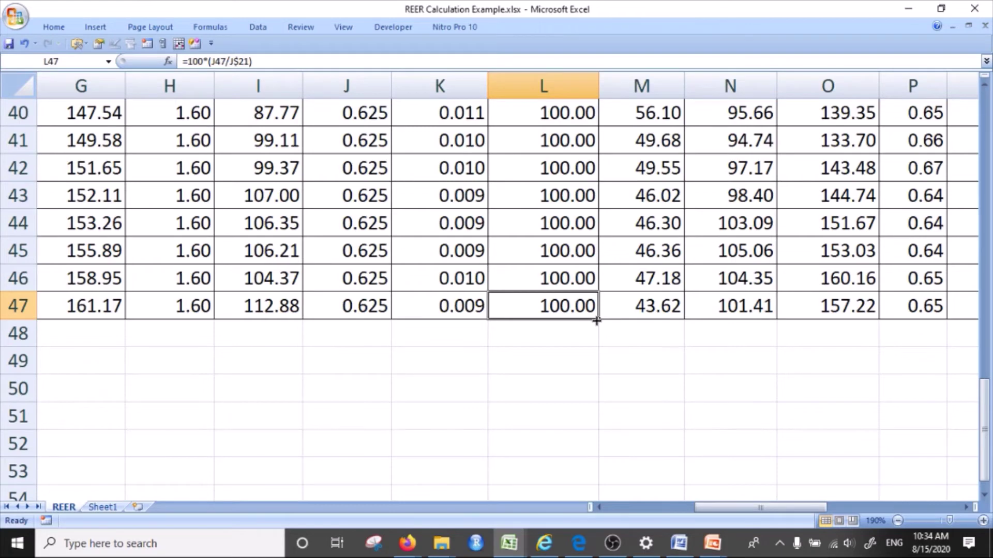
pyautogui.scroll(4, 607, 322)
pyautogui.scroll(-2, 618, 323)
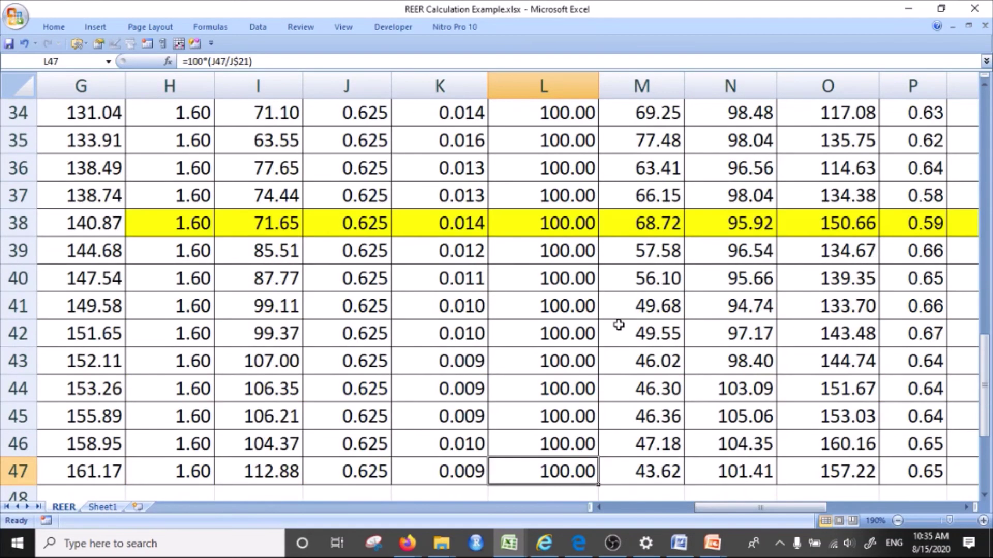
# Inspect the USD Exchange Rate Index in highlighted row 38 (M38) and review the values in the surrounding years.
pyautogui.click(641, 218)
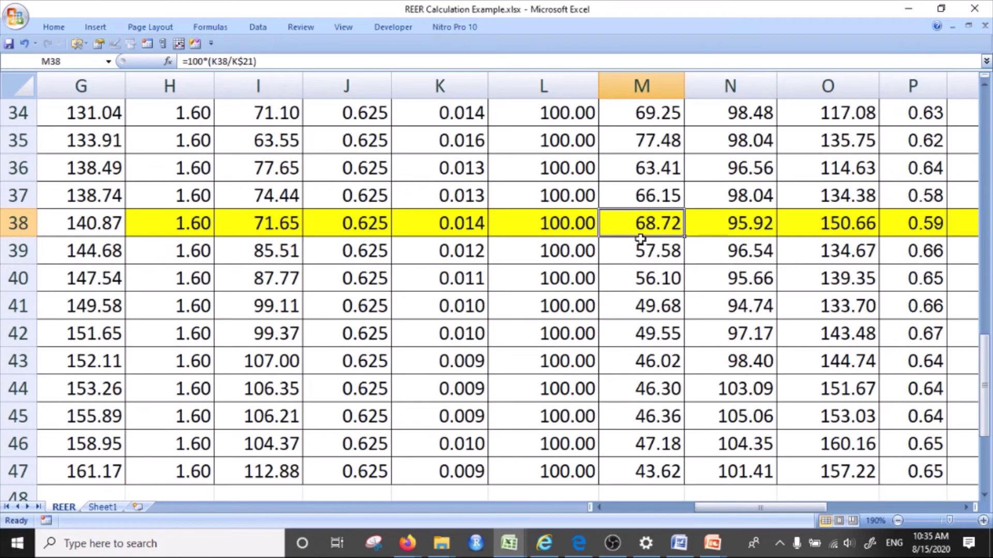
pyautogui.scroll(3, 641, 274)
pyautogui.scroll(-1, 642, 332)
pyautogui.scroll(-1, 642, 332)
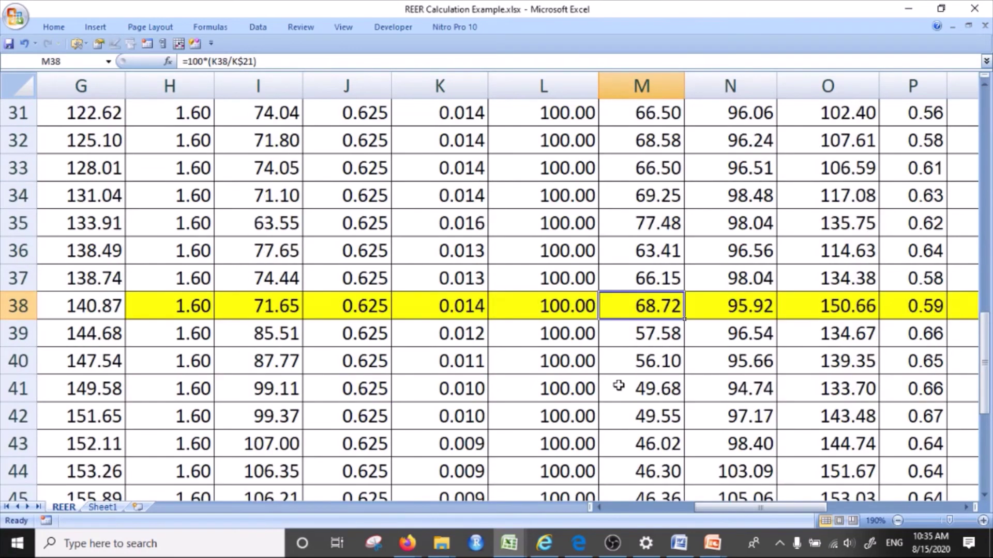
pyautogui.scroll(10, 622, 383)
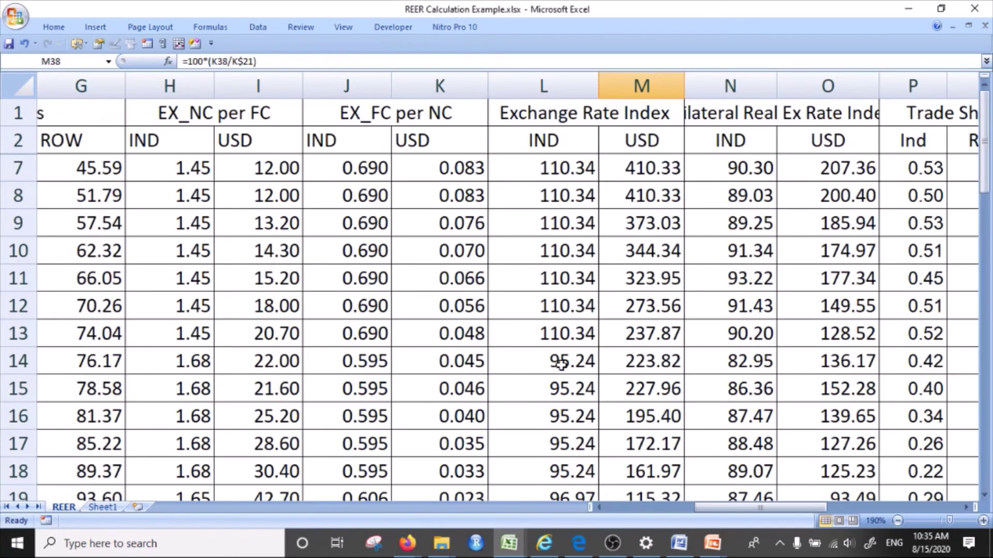
# Compare the USD Exchange Rate Index in the 1993 base row (M21) with the last year's index in M47.
pyautogui.scroll(-4, 560, 361)
pyautogui.click(643, 253)
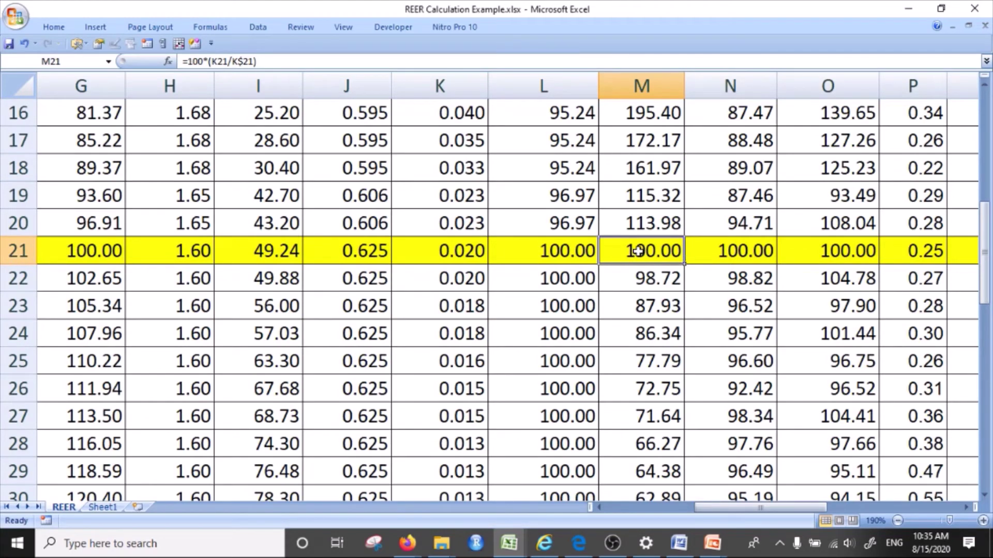
pyautogui.scroll(-8, 644, 252)
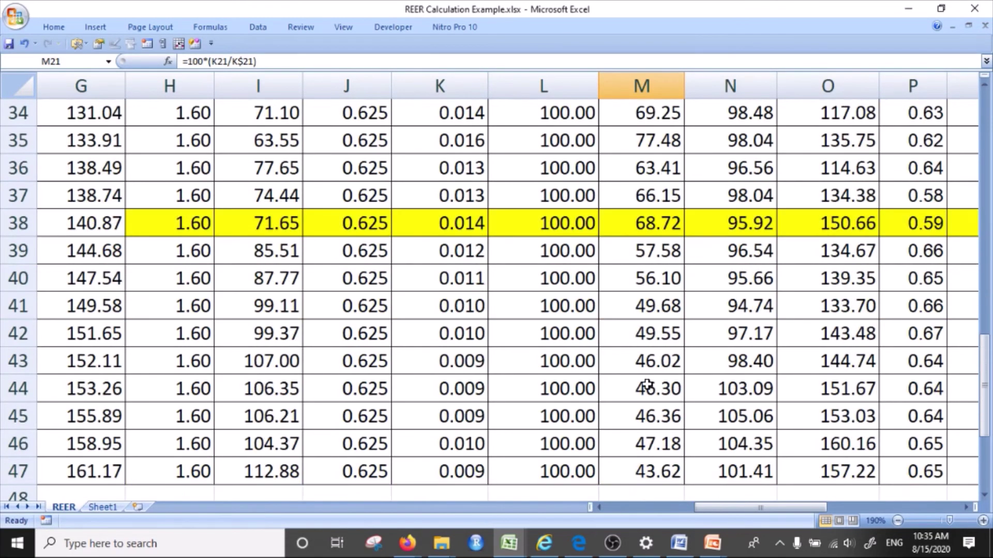
pyautogui.click(645, 310)
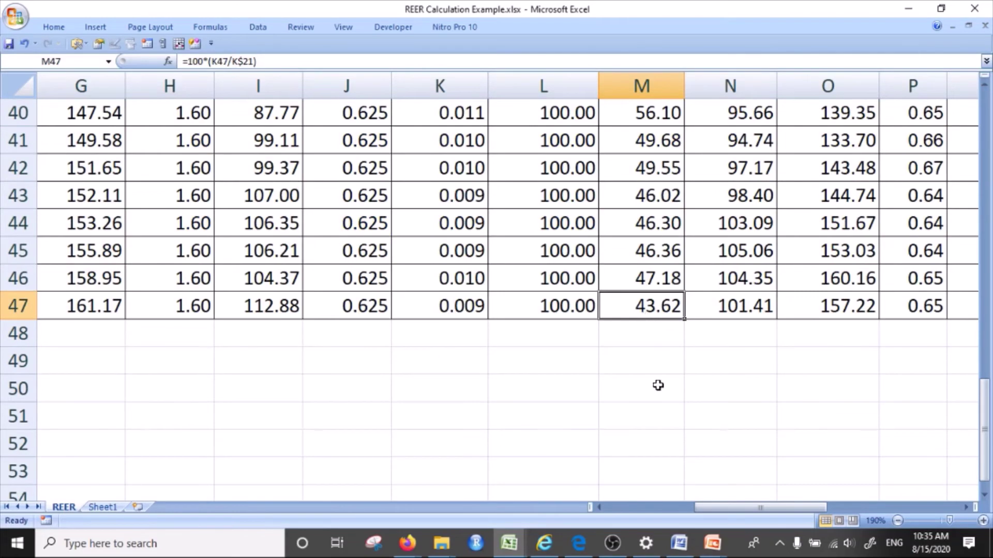
pyautogui.scroll(4, 658, 386)
pyautogui.scroll(5, 658, 385)
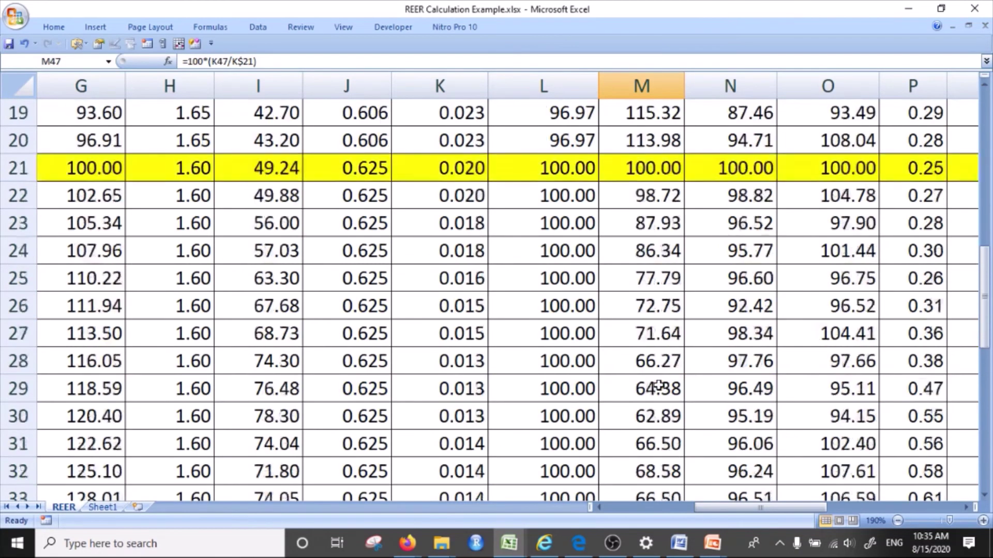
# Review how the USD Exchange Rate Index develops from the 1993 base cell M21 through the last year.
pyautogui.click(641, 327)
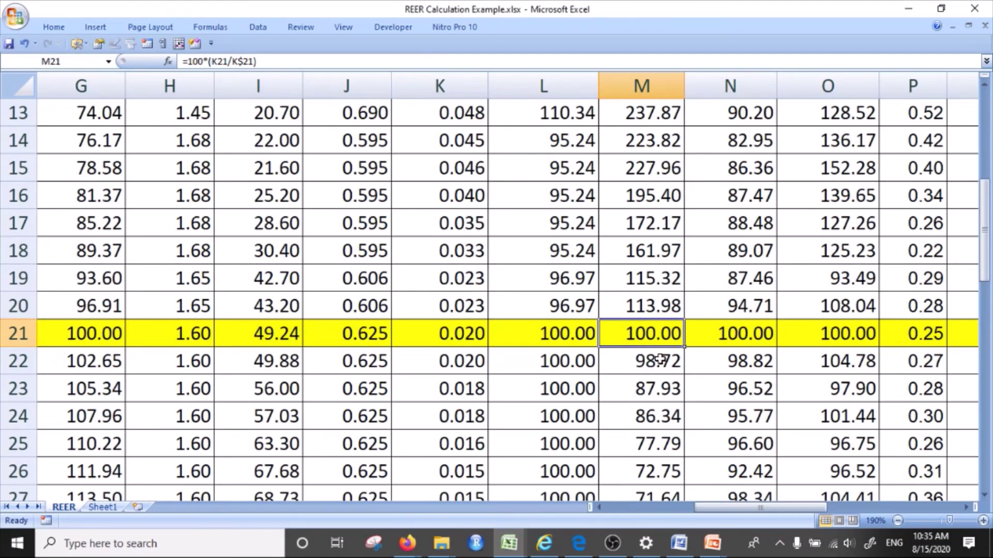
pyautogui.scroll(-11, 659, 352)
pyautogui.scroll(3, 659, 352)
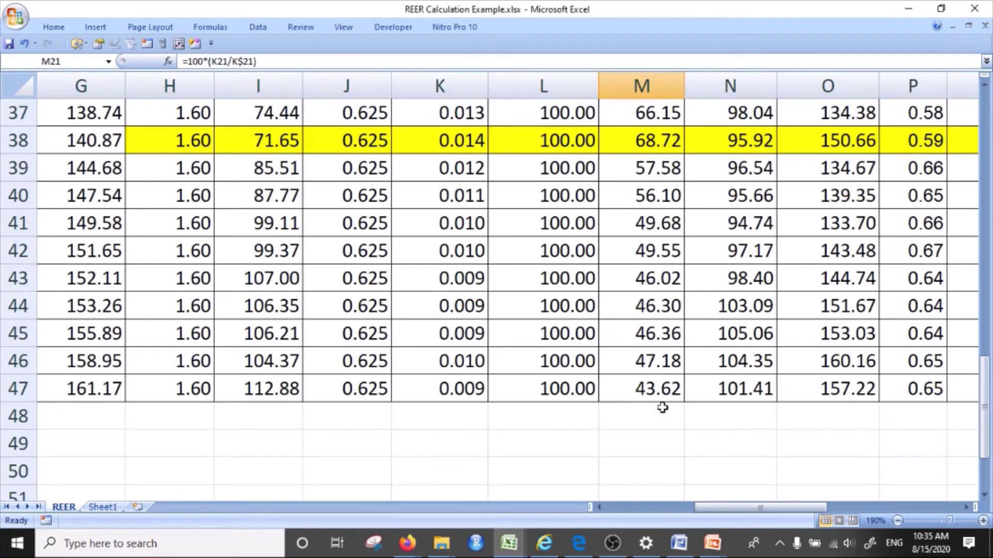
pyautogui.scroll(10, 662, 408)
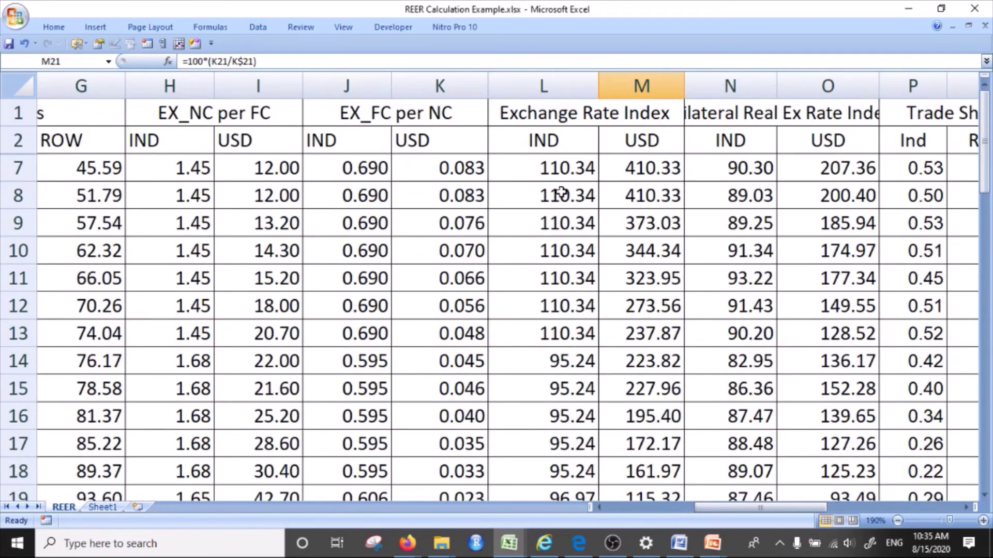
# Widen columns N and O so that the full Bilateral Real Ex Rate Index heading is readable.
pyautogui.click(965, 507)
pyautogui.click(965, 507)
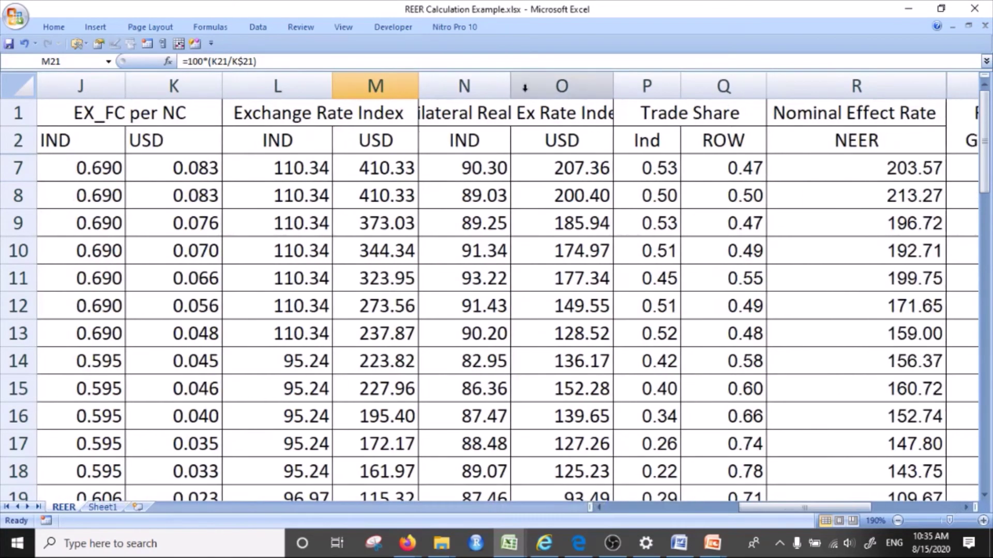
pyautogui.moveTo(510, 86); pyautogui.dragTo(570, 86)
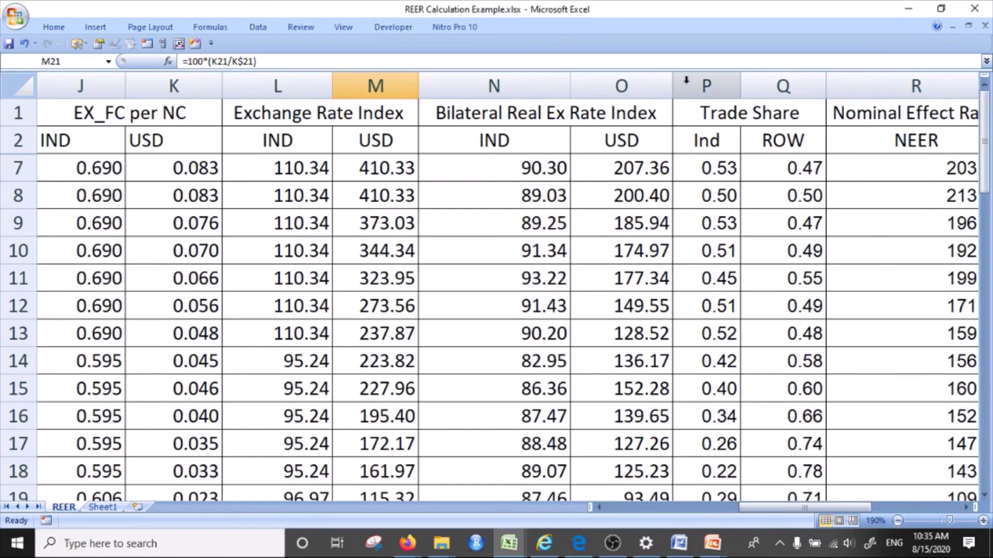
pyautogui.moveTo(672, 82); pyautogui.dragTo(718, 82)
pyautogui.moveTo(572, 89); pyautogui.dragTo(598, 87)
pyautogui.click(523, 132)
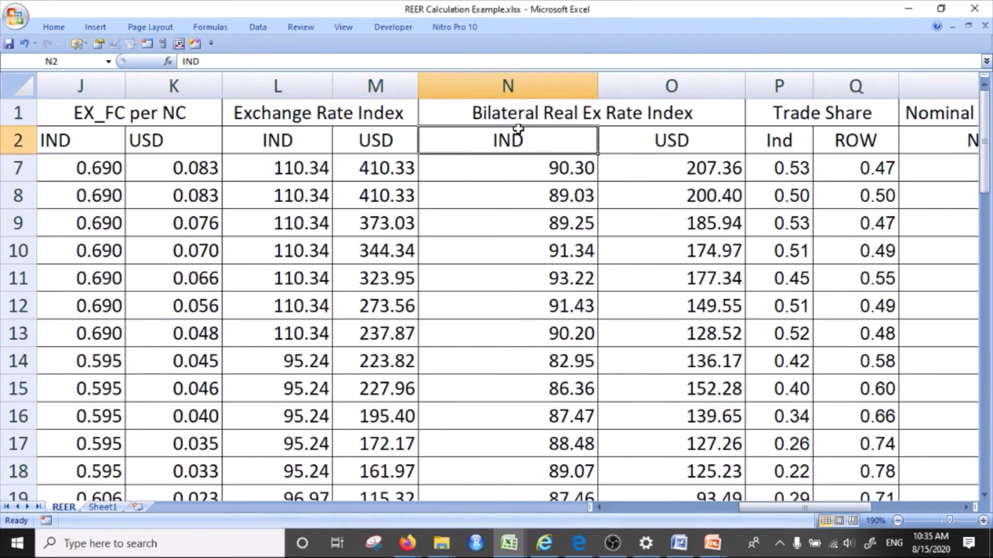
# Examine the two Bilateral Real Ex Rate Index columns and the IND formulas in N7 and N9.
pyautogui.click(505, 84)
pyautogui.click(680, 85)
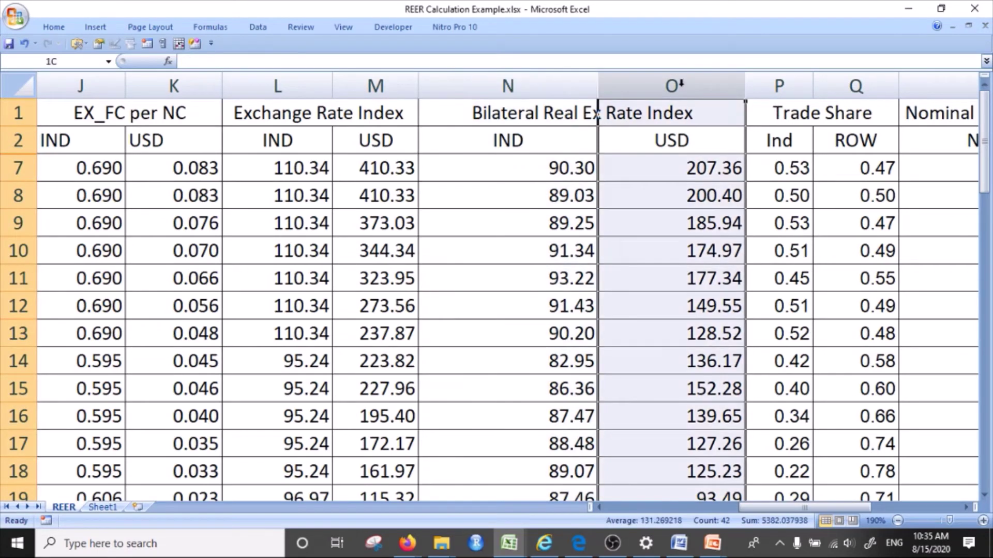
pyautogui.click(488, 148)
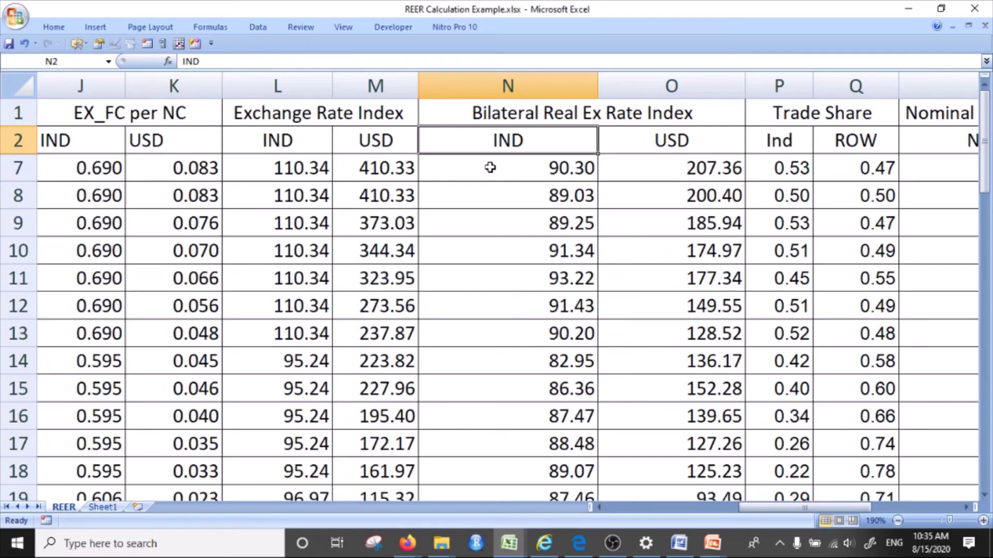
pyautogui.click(549, 168)
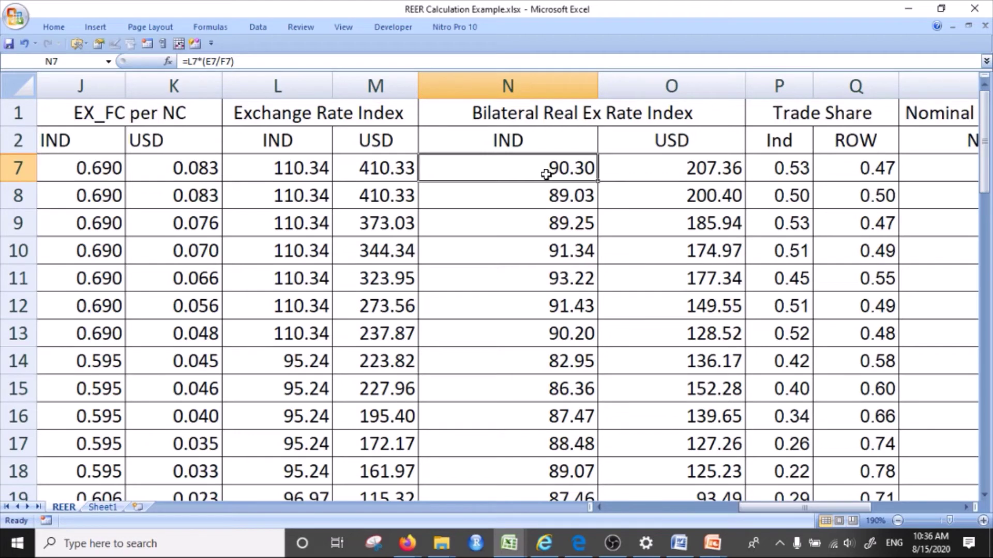
pyautogui.click(537, 210)
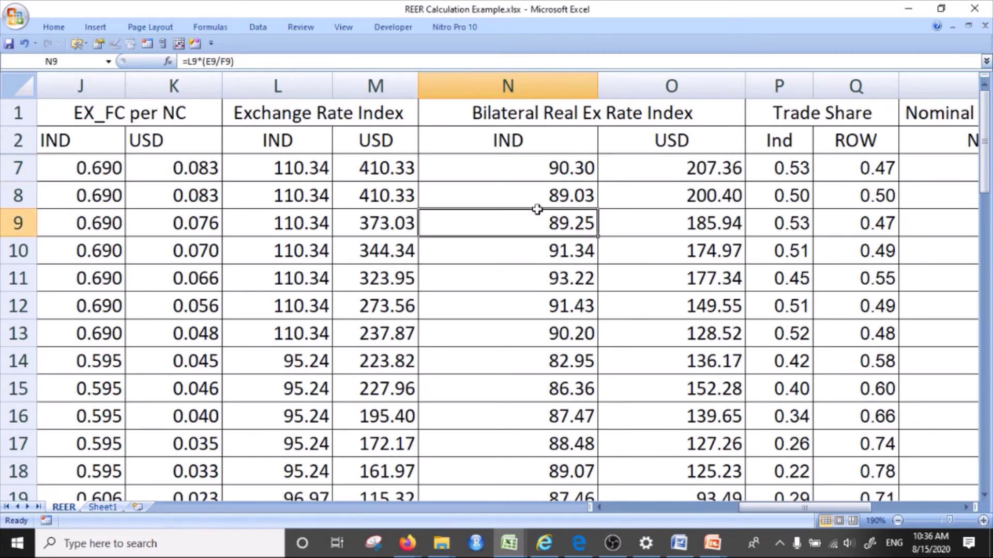
# Examine the IND Bilateral Real Ex Rate Index formula in N7 and trace its references to L7, E7 and F7.
pyautogui.doubleClick(541, 167)
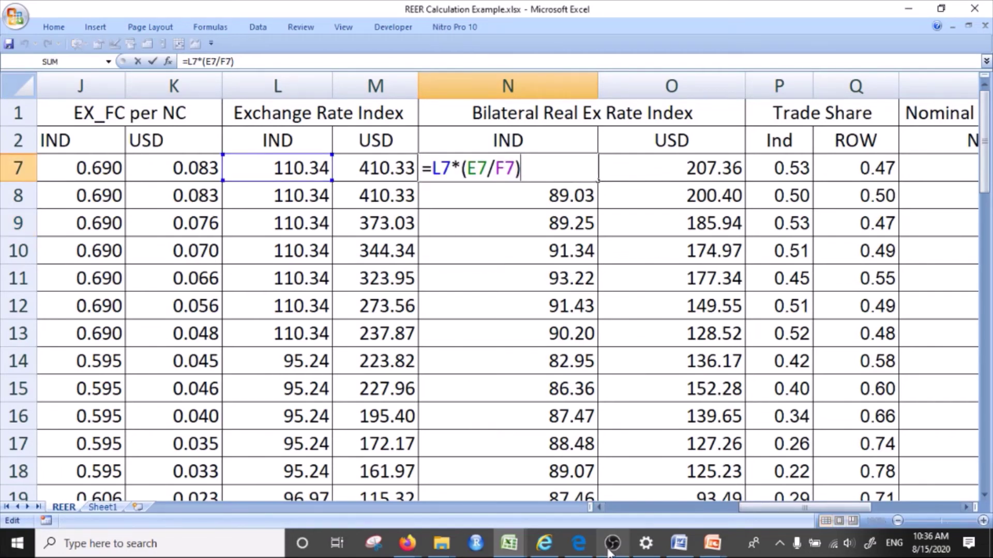
pyautogui.moveTo(752, 510); pyautogui.dragTo(704, 516)
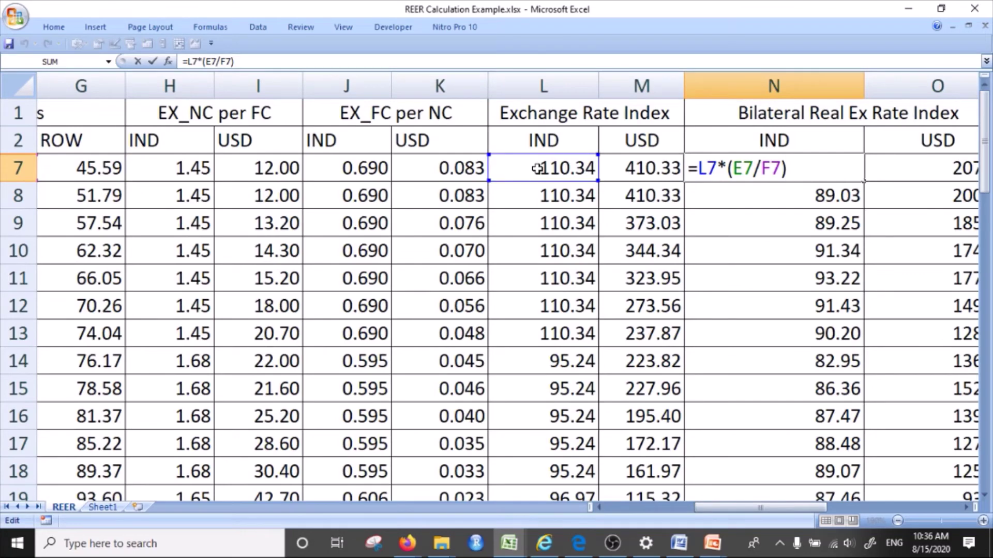
pyautogui.moveTo(716, 505); pyautogui.dragTo(650, 513)
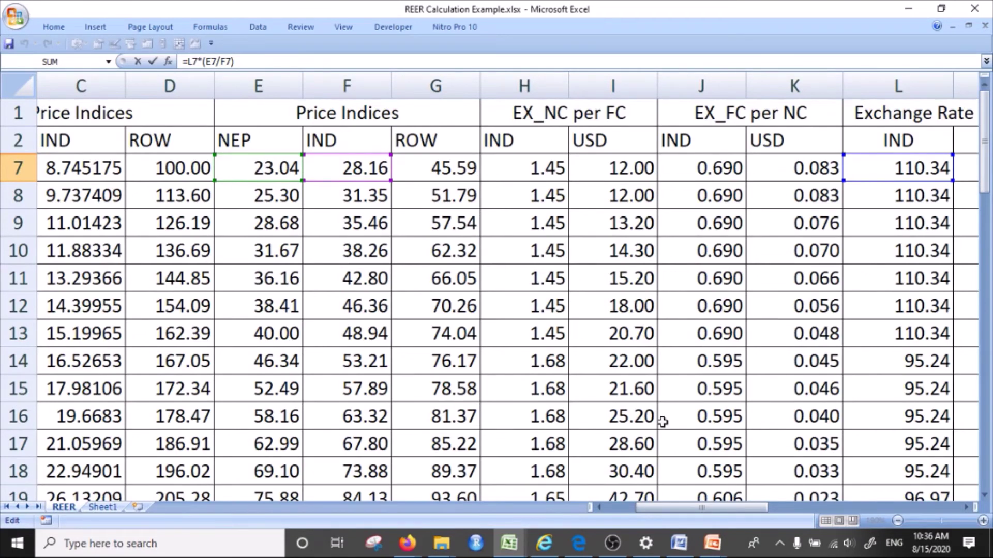
pyautogui.moveTo(723, 513); pyautogui.dragTo(798, 512)
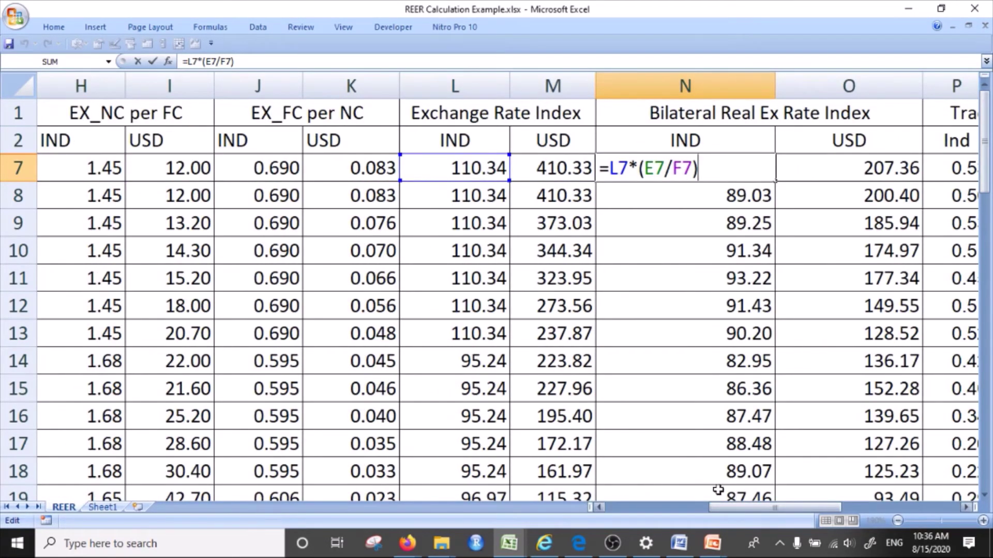
pyautogui.moveTo(740, 508); pyautogui.dragTo(833, 508)
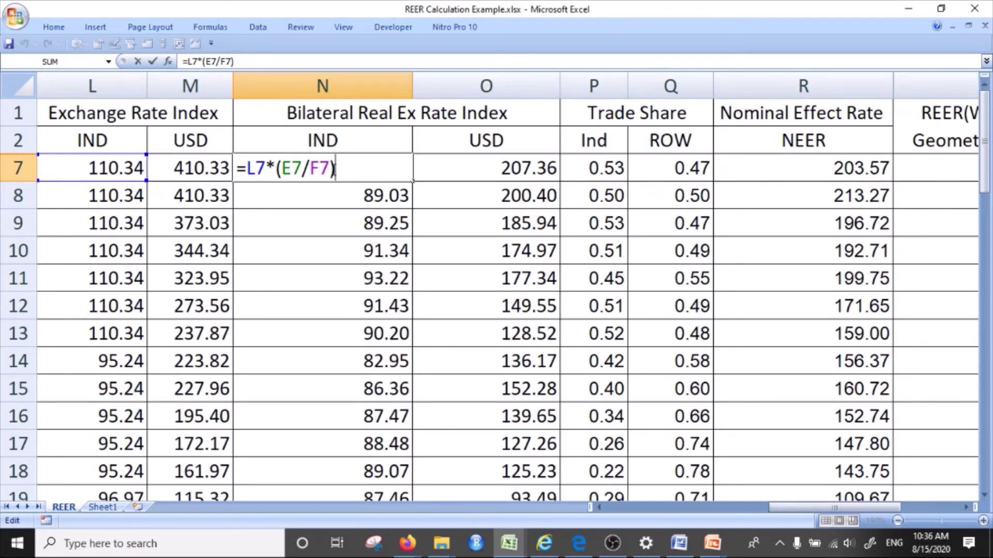
pyautogui.click(331, 169)
pyautogui.press('Return')
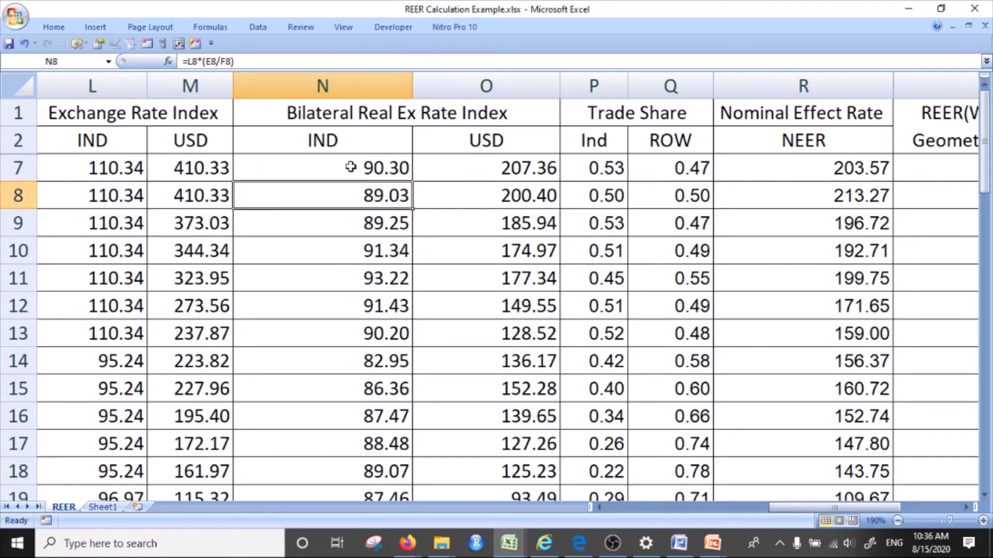
# Examine the USD Bilateral Real Ex Rate Index formula in O7 and the cells it refers to.
pyautogui.click(493, 169)
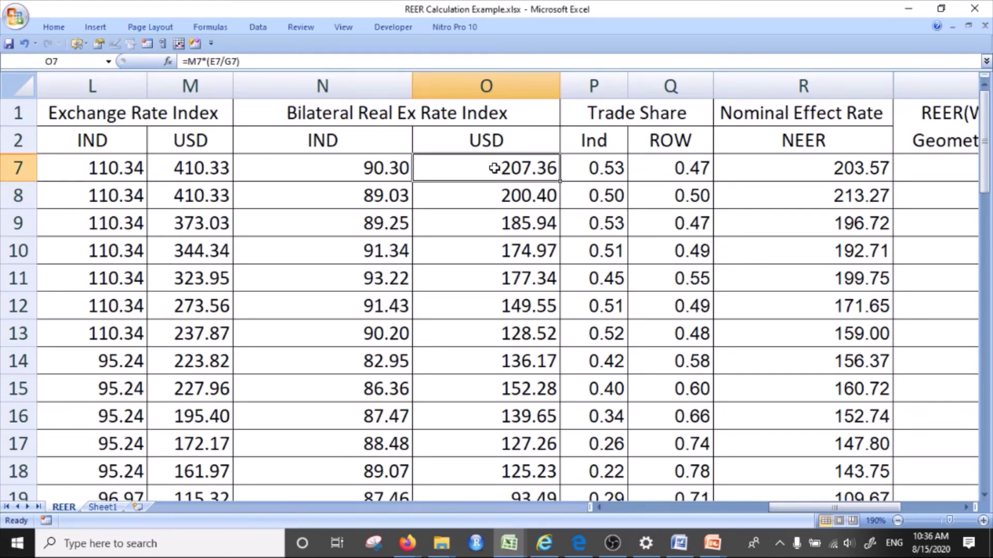
pyautogui.doubleClick(495, 168)
pyautogui.moveTo(784, 508); pyautogui.dragTo(771, 512)
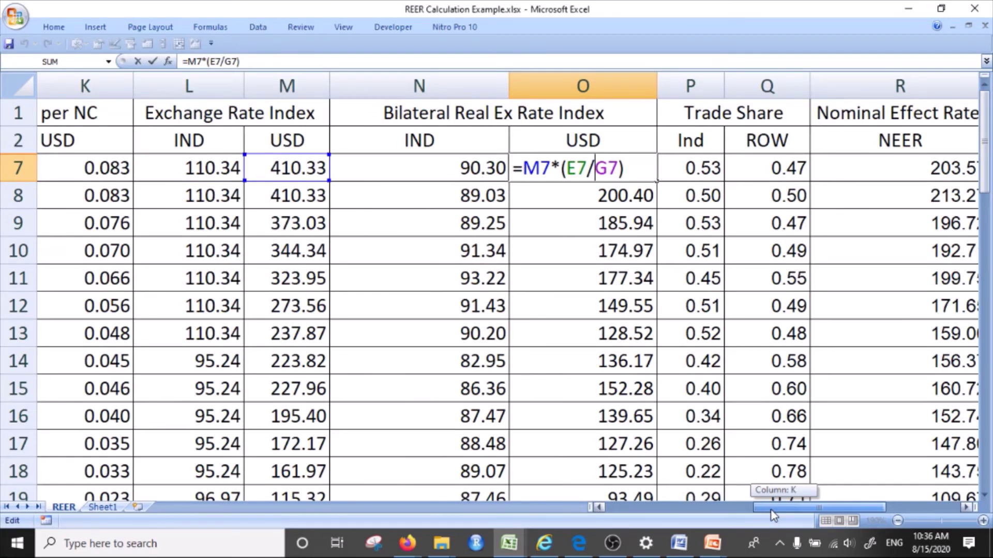
pyautogui.moveTo(773, 516); pyautogui.dragTo(802, 517)
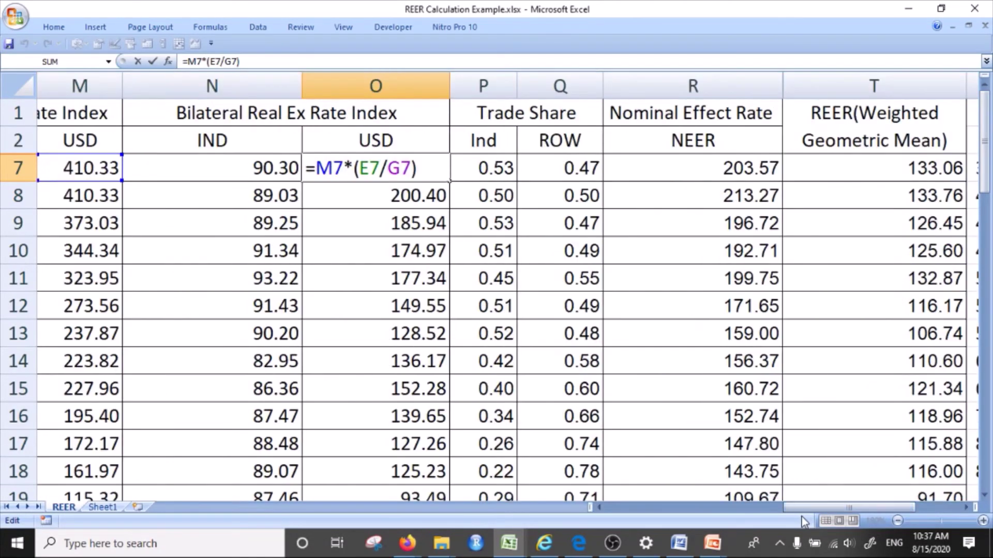
pyautogui.press('Return')
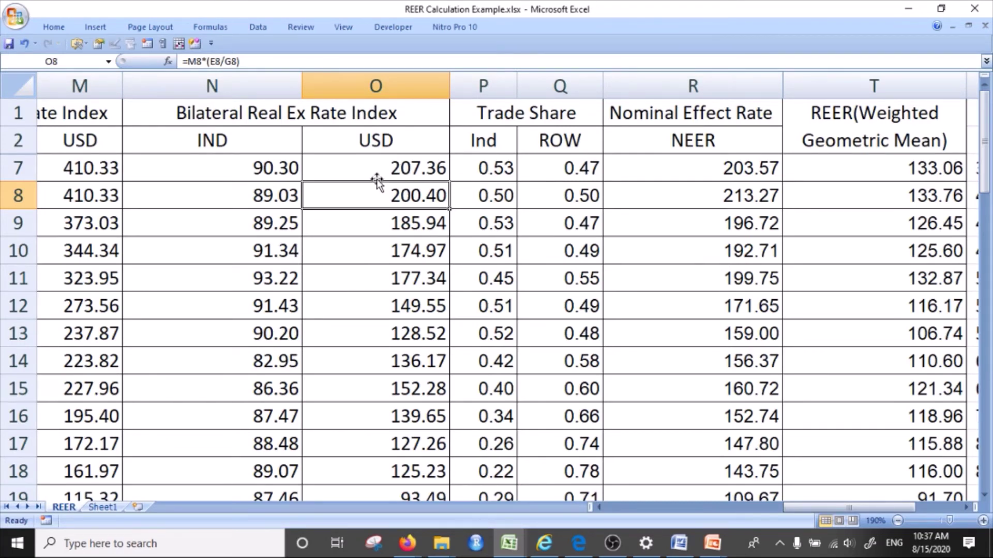
# Examine the NEER formula in R7 and trace its references to the exchange rate indices and trade shares in row 7.
pyautogui.click(966, 507)
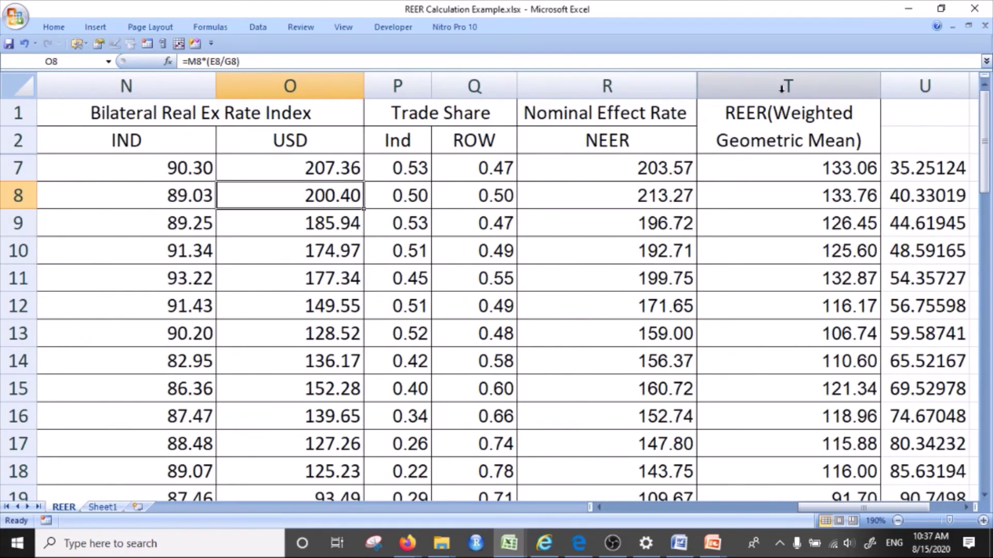
pyautogui.click(772, 123)
pyautogui.click(654, 134)
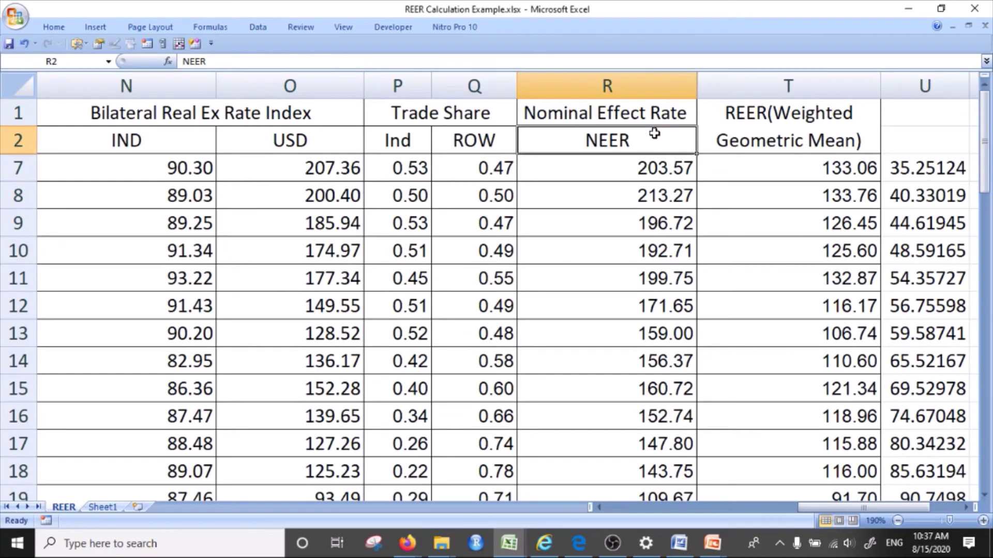
pyautogui.click(653, 168)
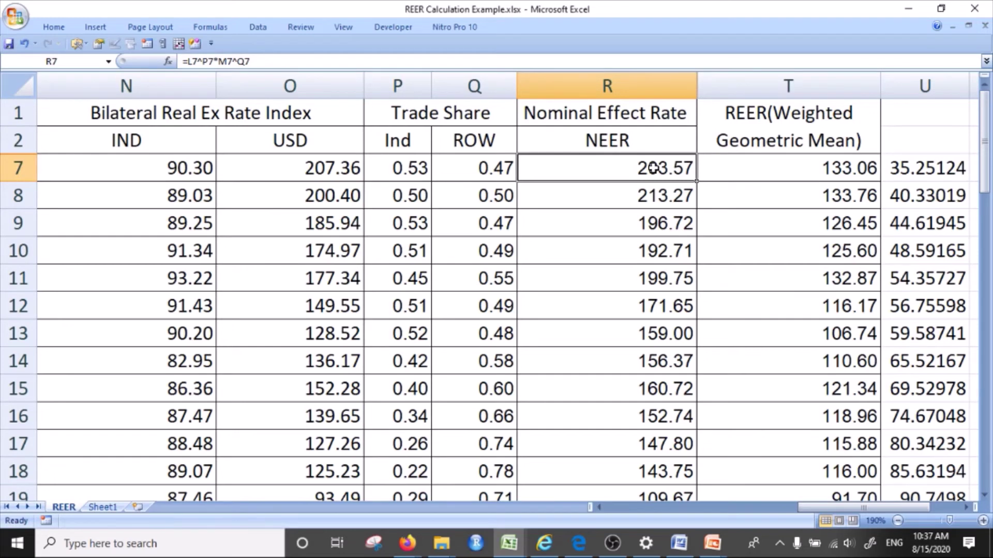
pyautogui.click(656, 278)
pyautogui.click(655, 167)
pyautogui.doubleClick(657, 167)
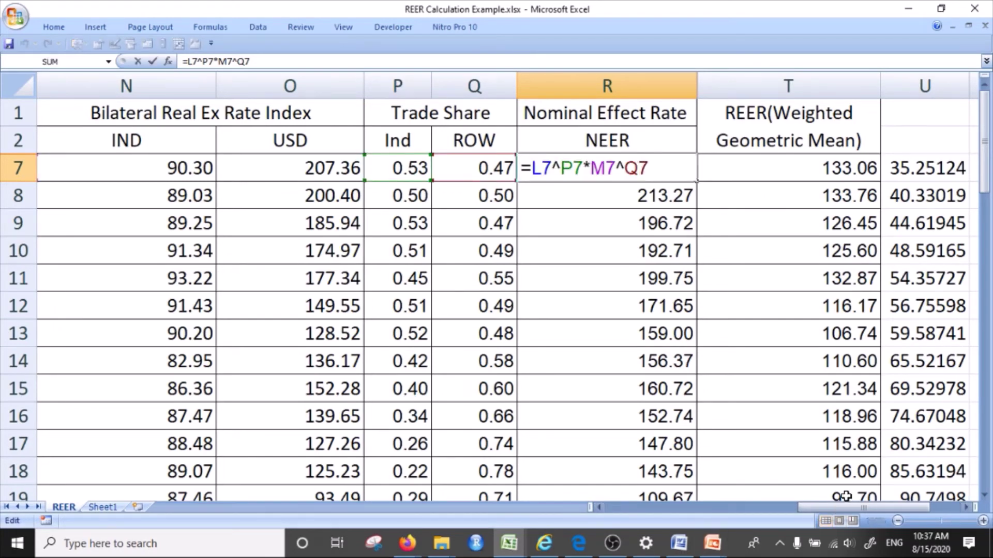
pyautogui.moveTo(830, 509); pyautogui.dragTo(791, 517)
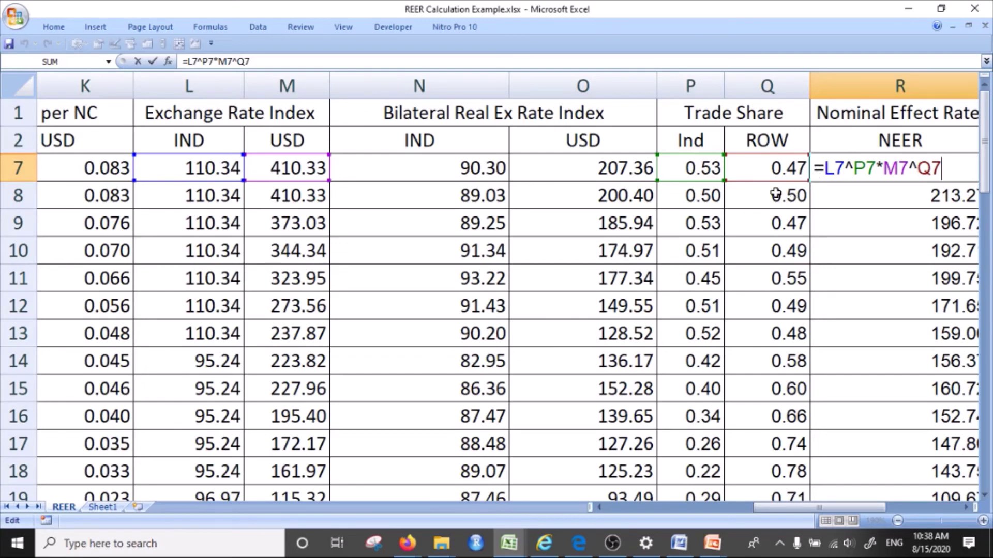
pyautogui.click(964, 508)
pyautogui.click(964, 508)
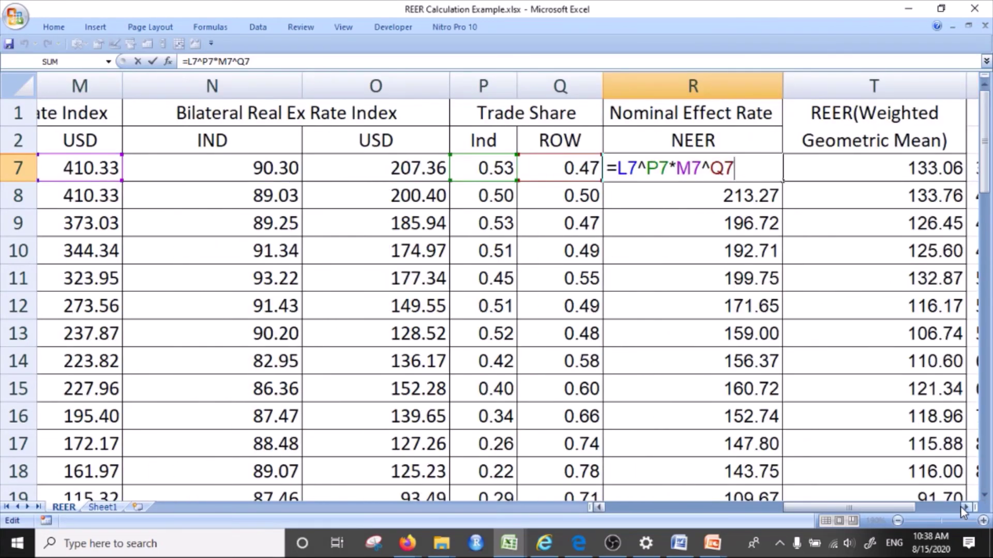
pyautogui.press('Return')
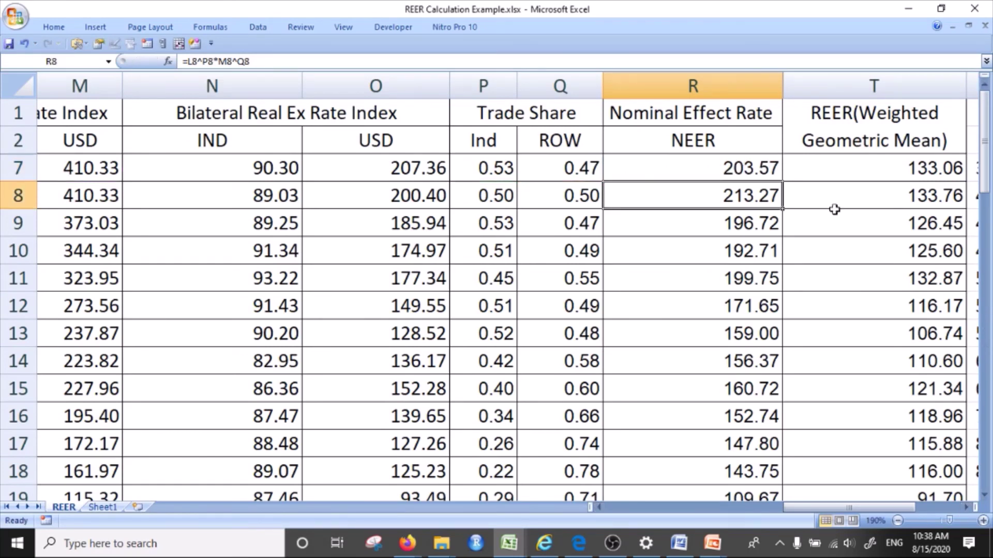
pyautogui.click(742, 169)
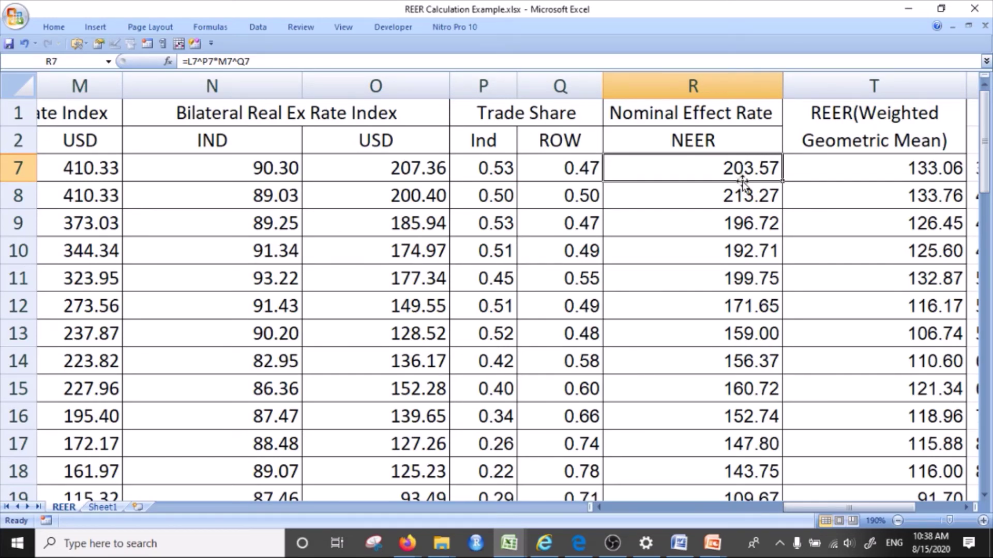
# Examine the REER weighted geometric mean formula in T7 and the row 7 cells it refers to.
pyautogui.click(877, 168)
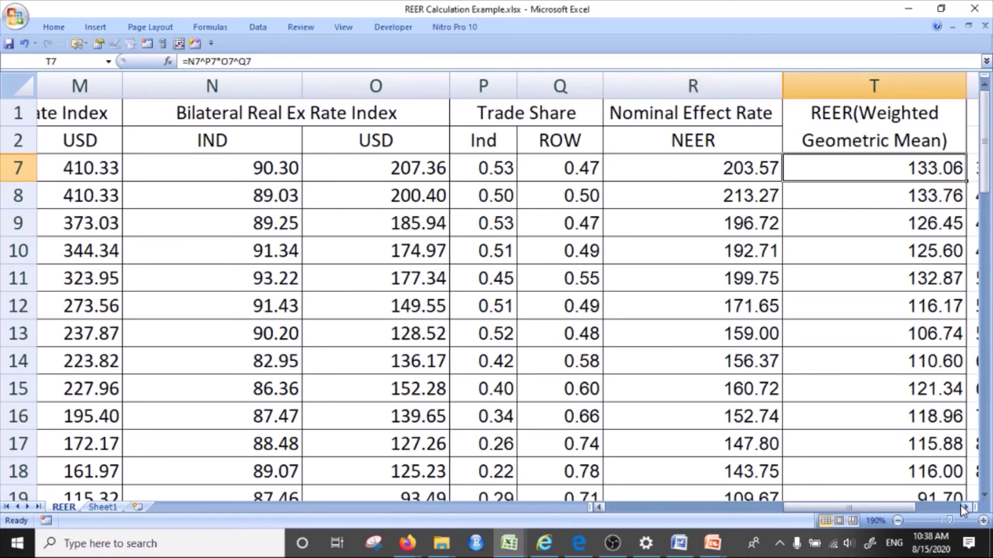
pyautogui.click(965, 507)
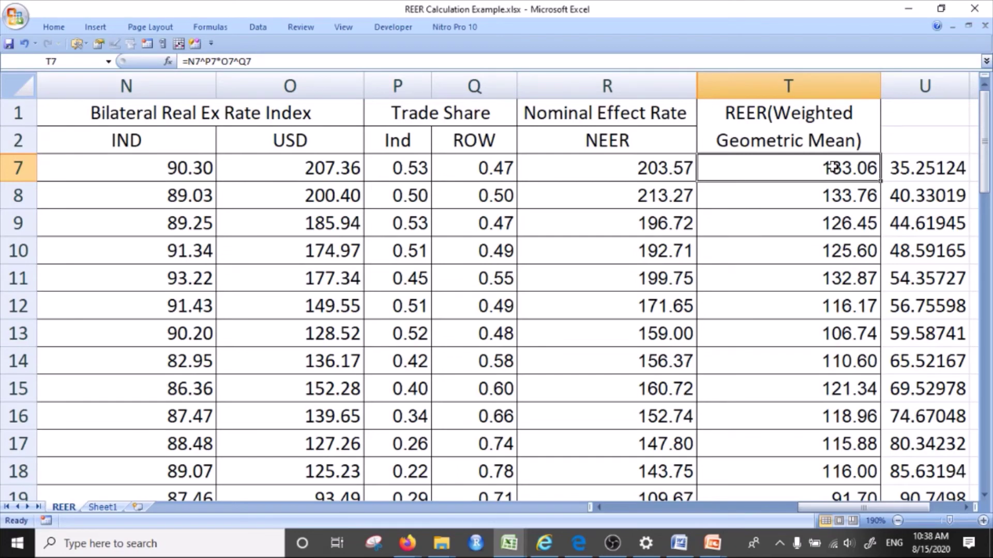
pyautogui.doubleClick(833, 168)
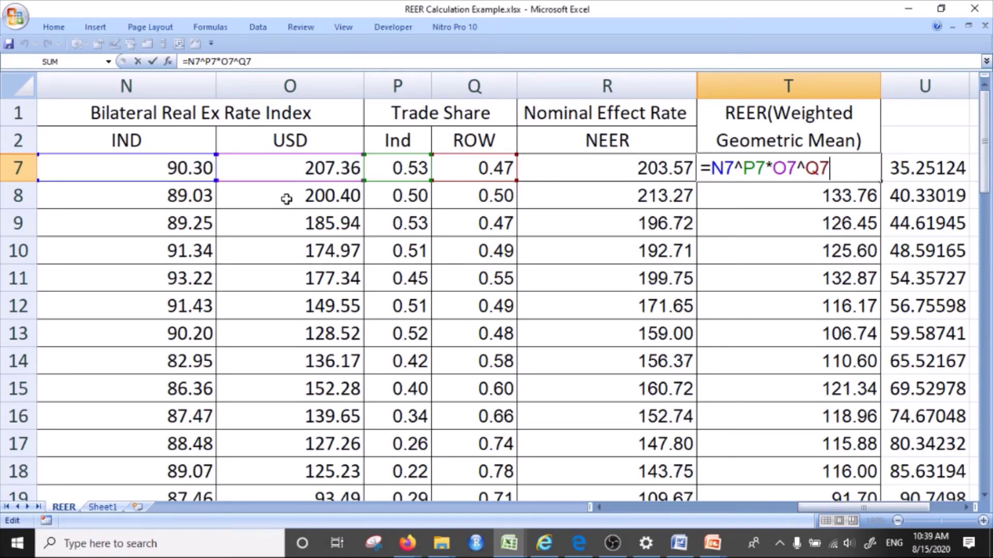
pyautogui.press('Return')
# Recheck the IND and USD bilateral real exchange rate formulas in N7 and O7 against the exchange rate indices.
pyautogui.click(194, 165)
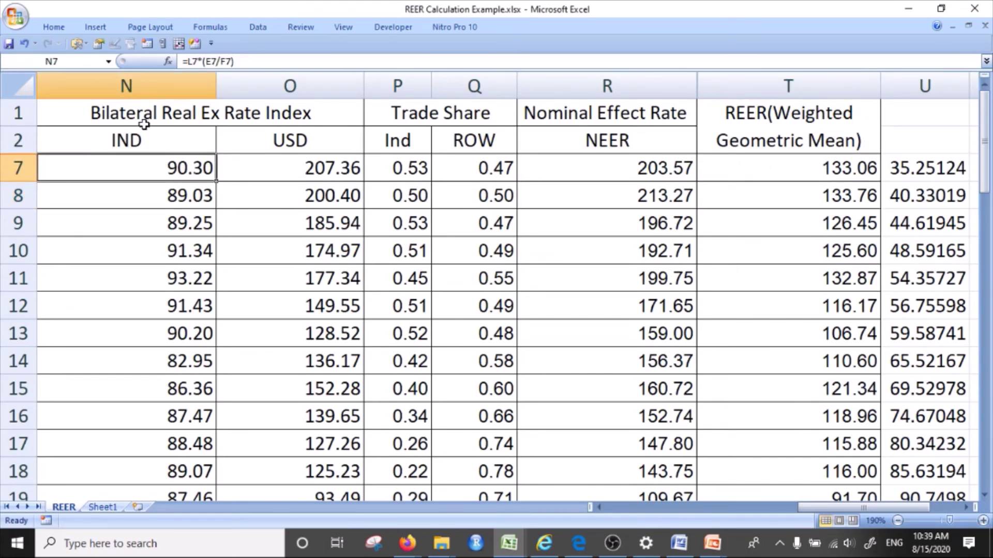
pyautogui.doubleClick(181, 168)
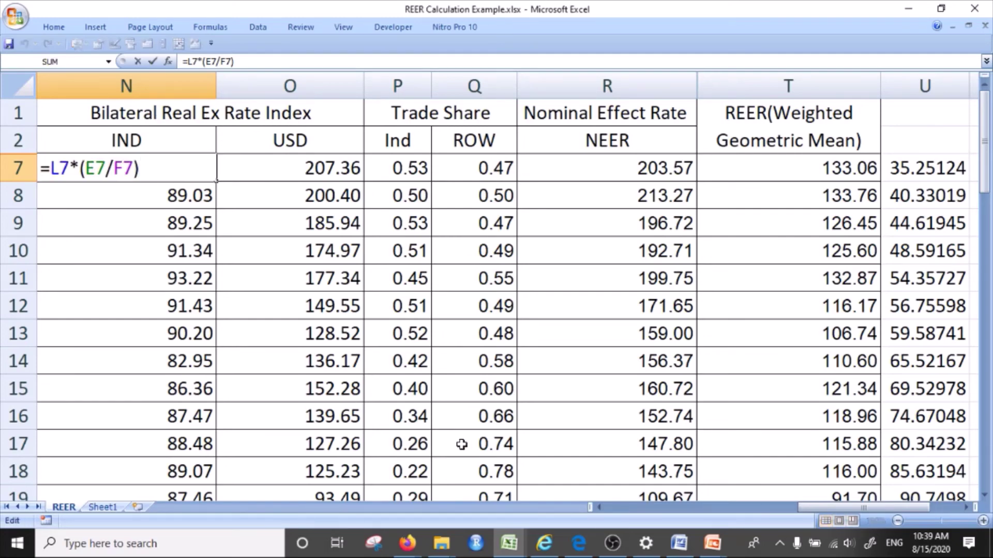
pyautogui.click(600, 509)
pyautogui.click(600, 509)
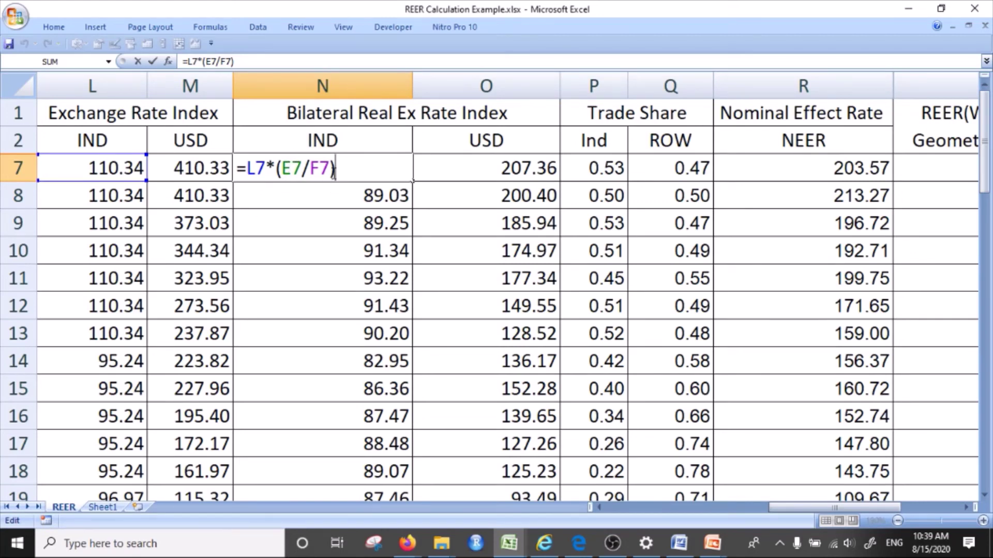
pyautogui.press('Return')
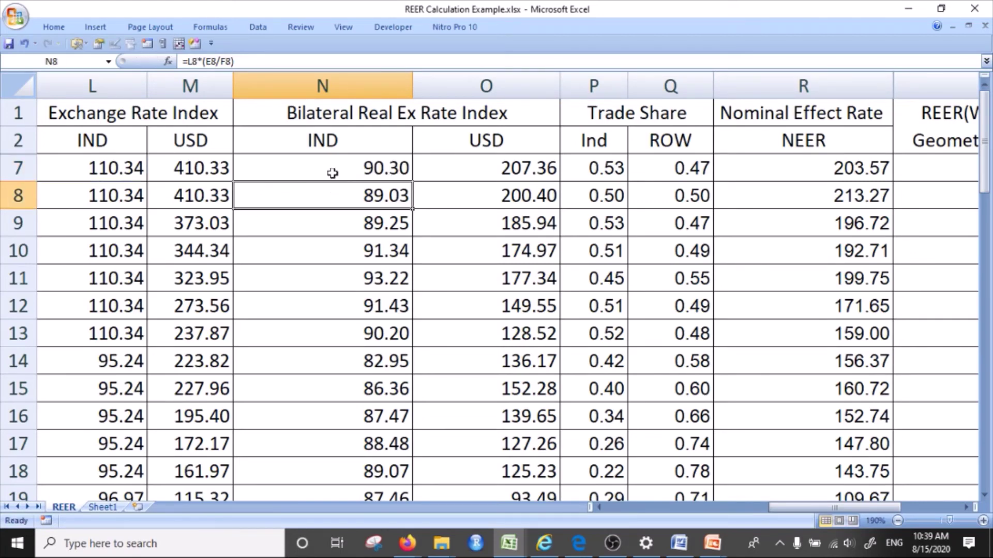
pyautogui.doubleClick(498, 163)
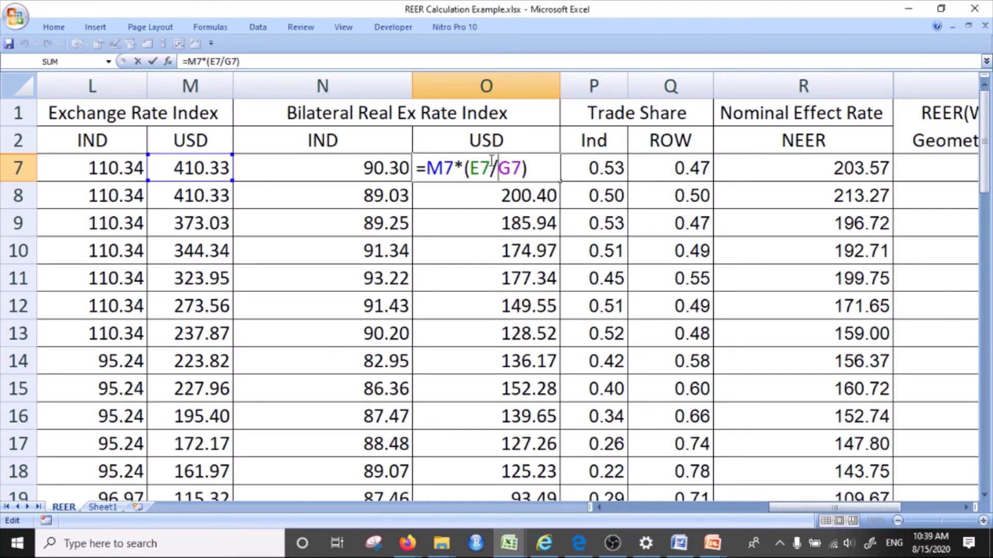
pyautogui.press('Return')
# Highlight the two Bilateral Real Ex Rate Index columns and view the trade share, NEER and REER columns beside them.
pyautogui.moveTo(351, 84); pyautogui.dragTo(483, 83)
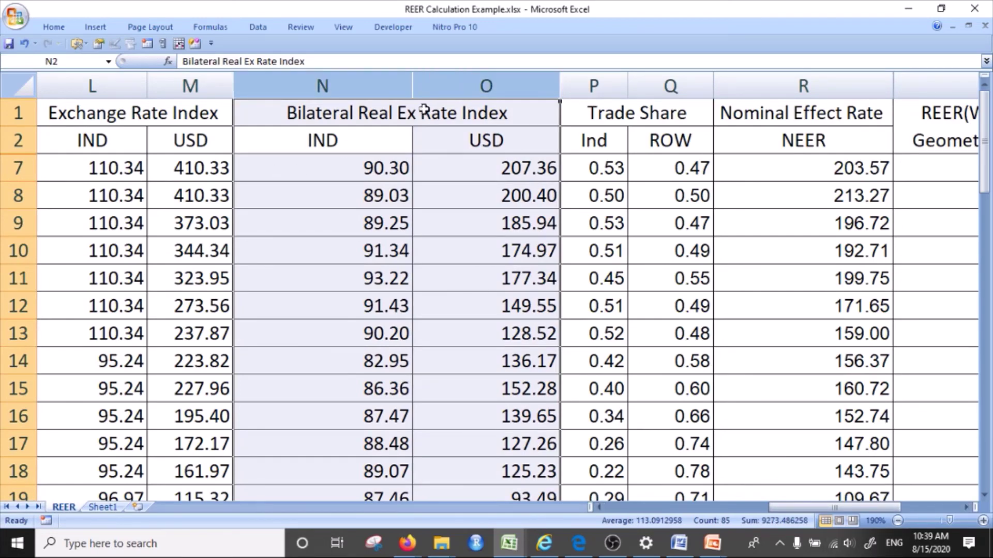
pyautogui.click(966, 507)
pyautogui.click(966, 507)
pyautogui.click(966, 507)
pyautogui.click(966, 508)
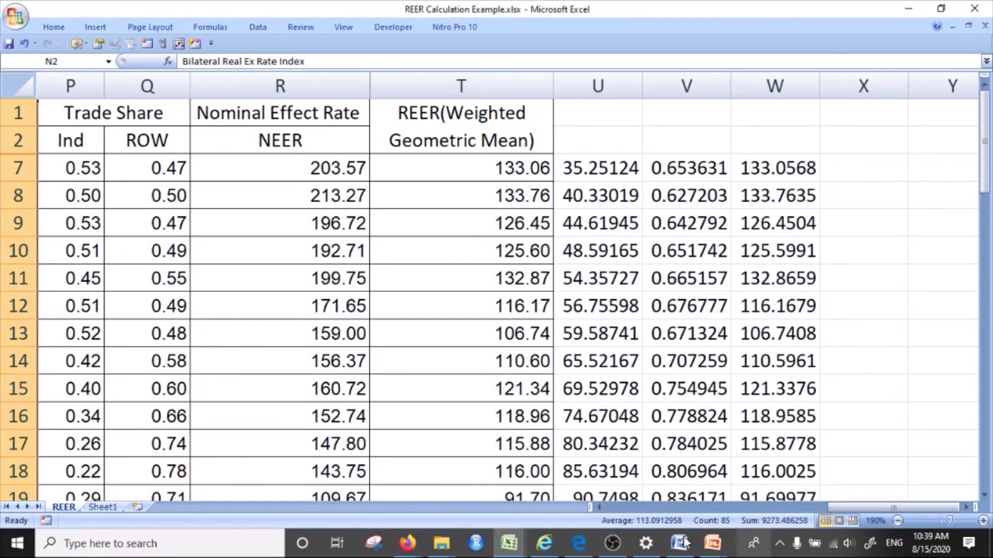
pyautogui.click(600, 508)
pyautogui.click(600, 507)
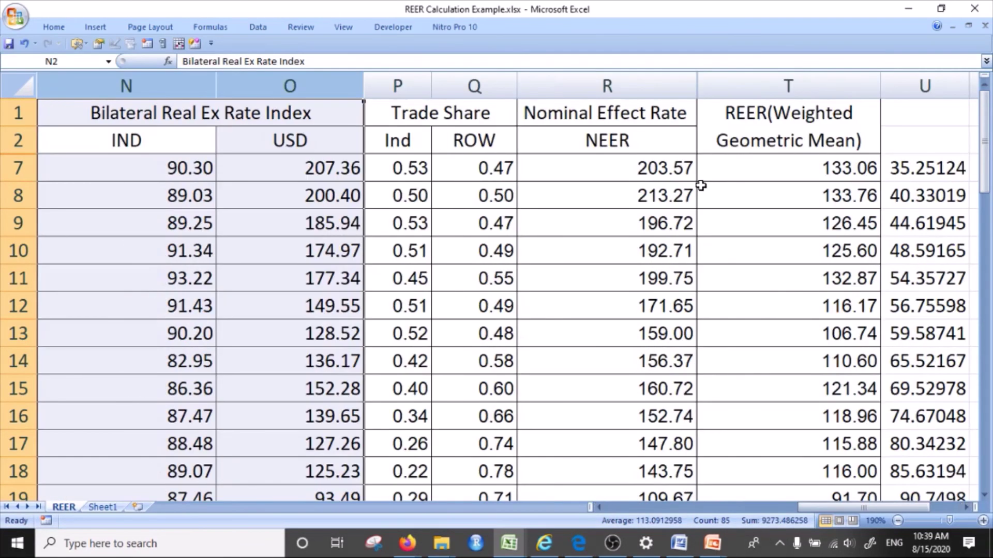
# Relate the REER formula in T7 to the highlighted Bilateral Real Ex Rate Index columns and the trade shares.
pyautogui.click(793, 172)
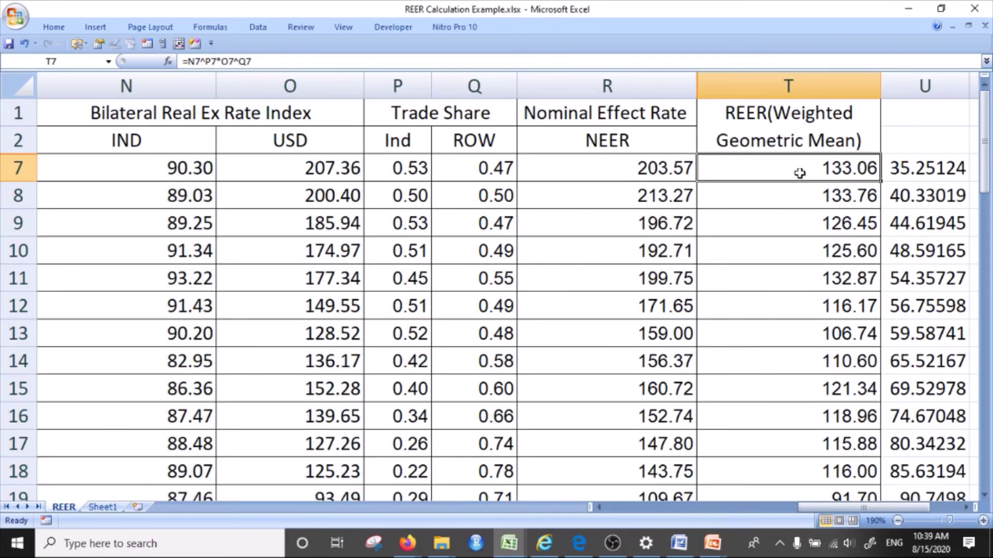
pyautogui.moveTo(136, 86); pyautogui.dragTo(243, 86)
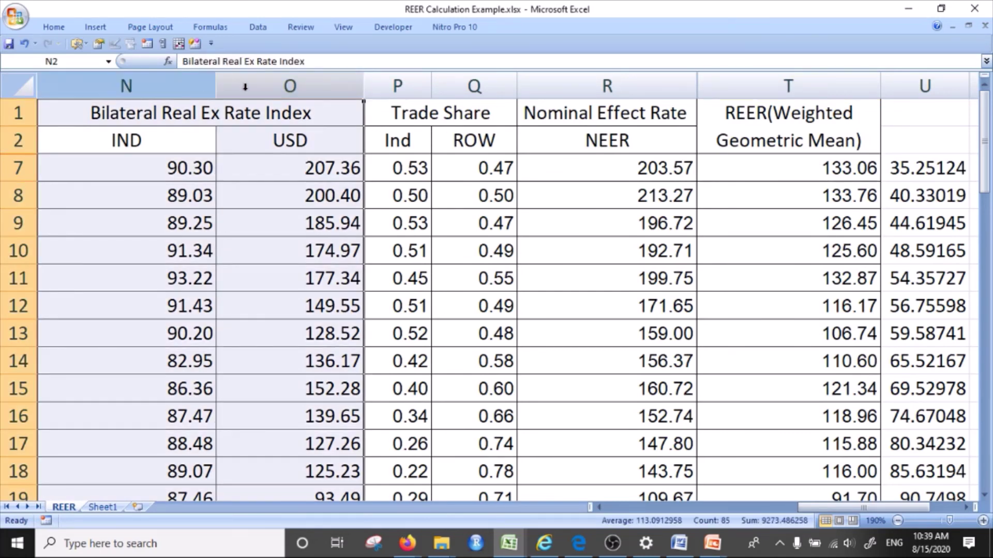
pyautogui.doubleClick(833, 166)
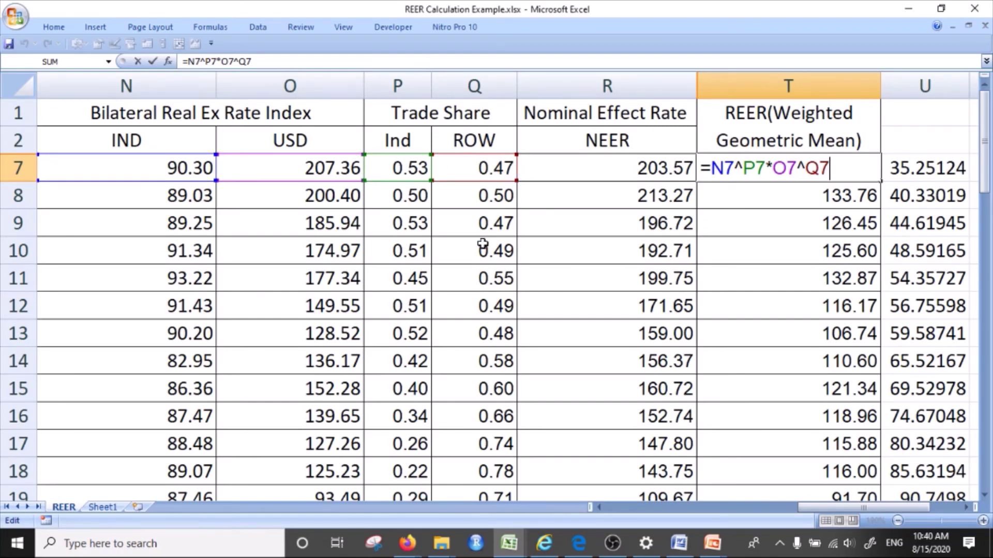
pyautogui.press('Return')
# Compare the NEER and REER values in the base year row by highlighting R21 through T21.
pyautogui.scroll(-4, 804, 281)
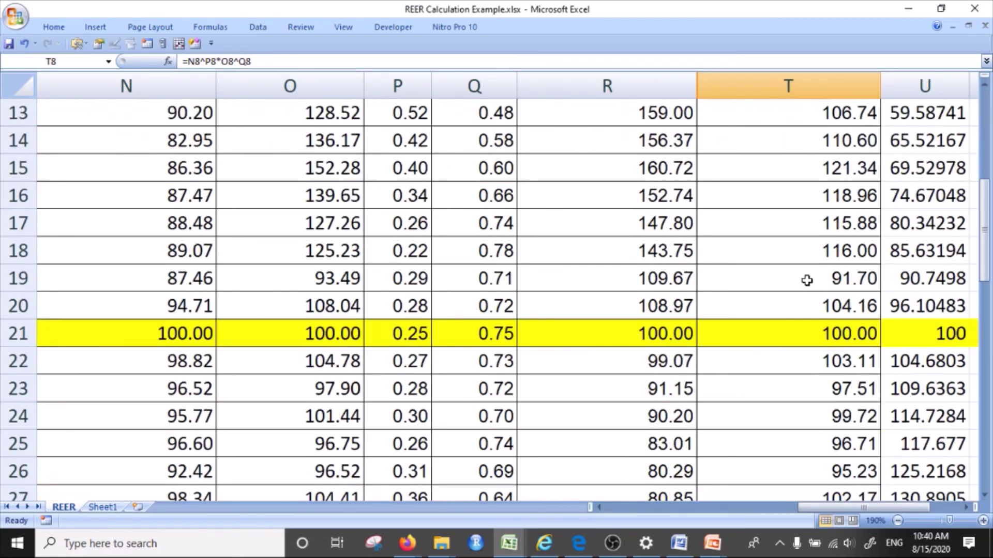
pyautogui.moveTo(666, 334); pyautogui.dragTo(790, 334)
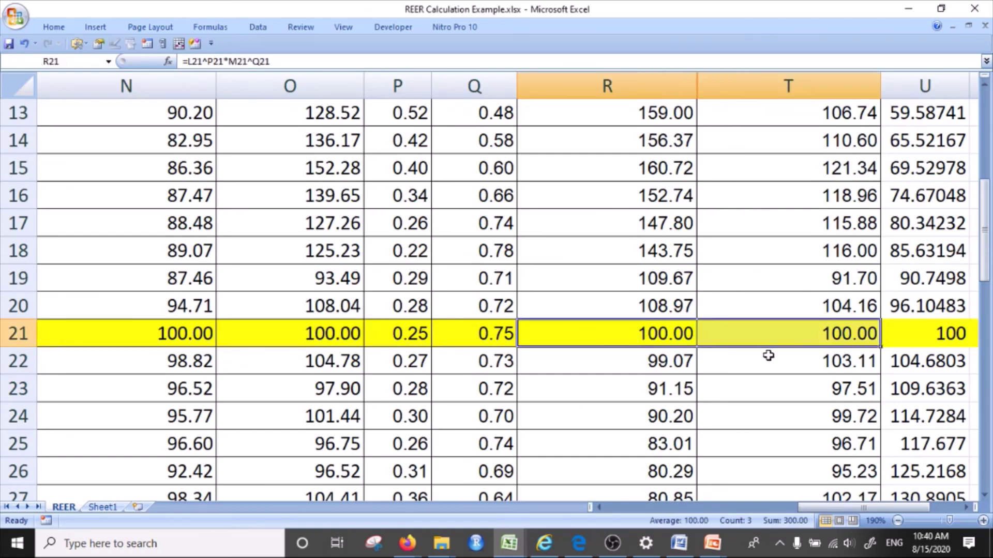
pyautogui.scroll(2, 841, 365)
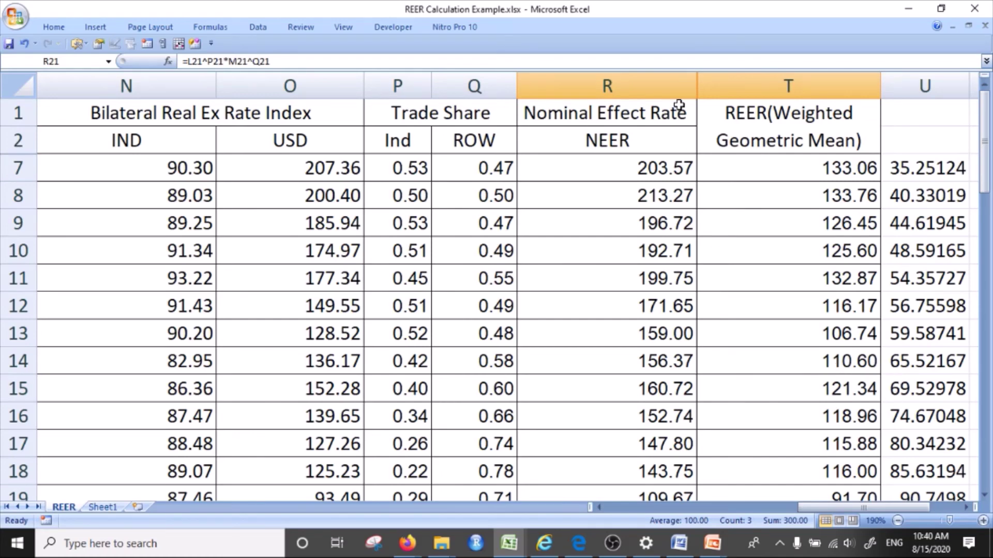
# Highlight the REER (Weighted Geometric Mean) column and check the base year cell T21.
pyautogui.click(725, 86)
pyautogui.scroll(-3, 778, 253)
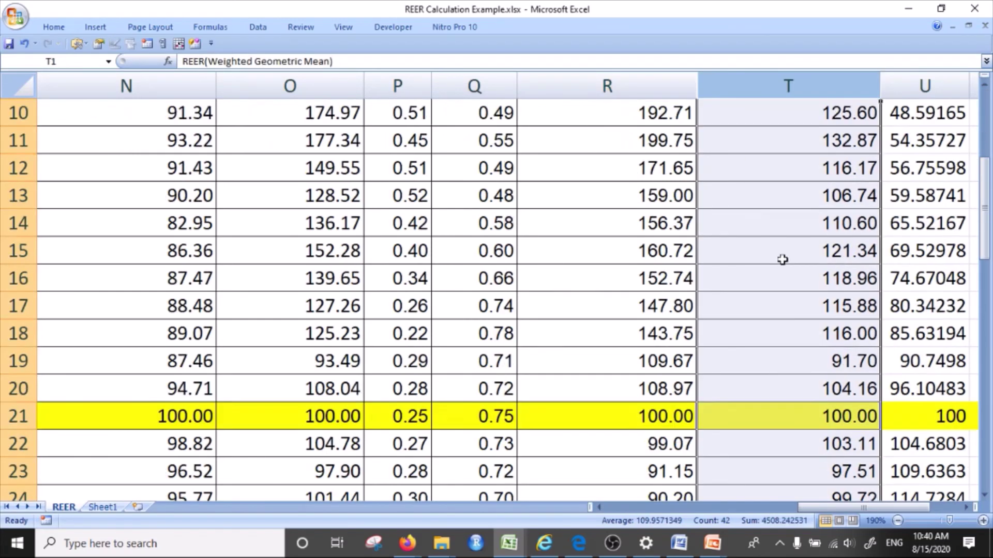
pyautogui.click(813, 331)
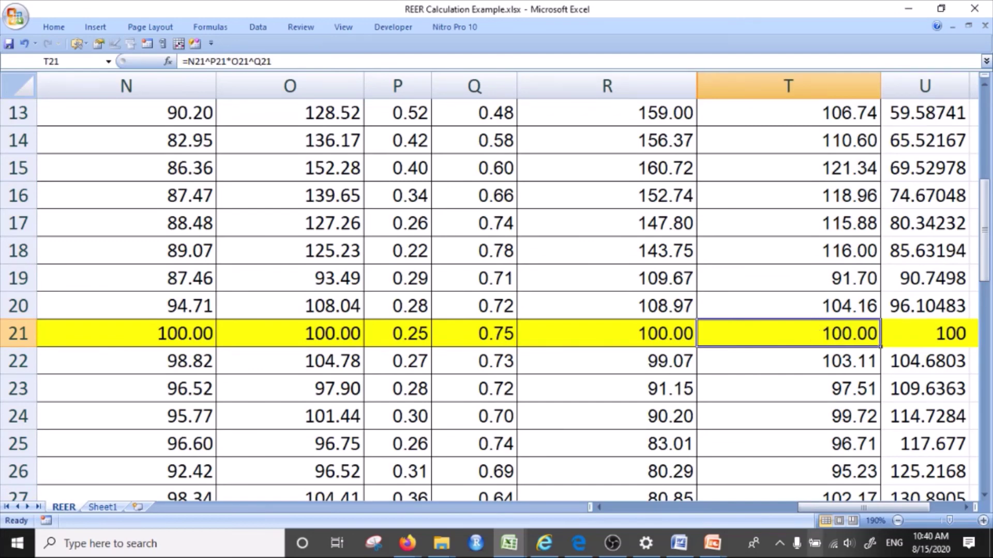
# Follow the REER values from the base year row down to the final year and check the formula in T47.
pyautogui.moveTo(822, 508); pyautogui.dragTo(855, 535)
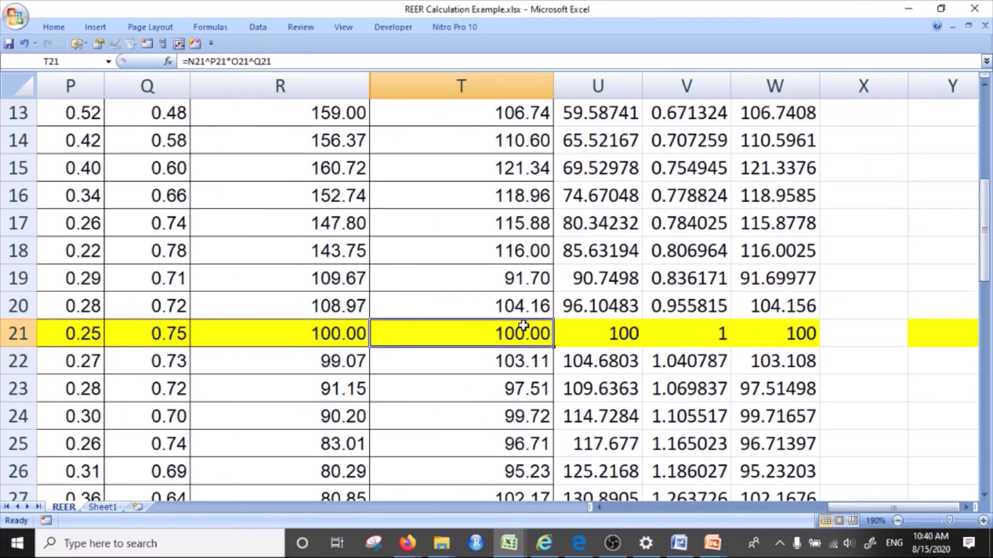
pyautogui.scroll(-7, 524, 331)
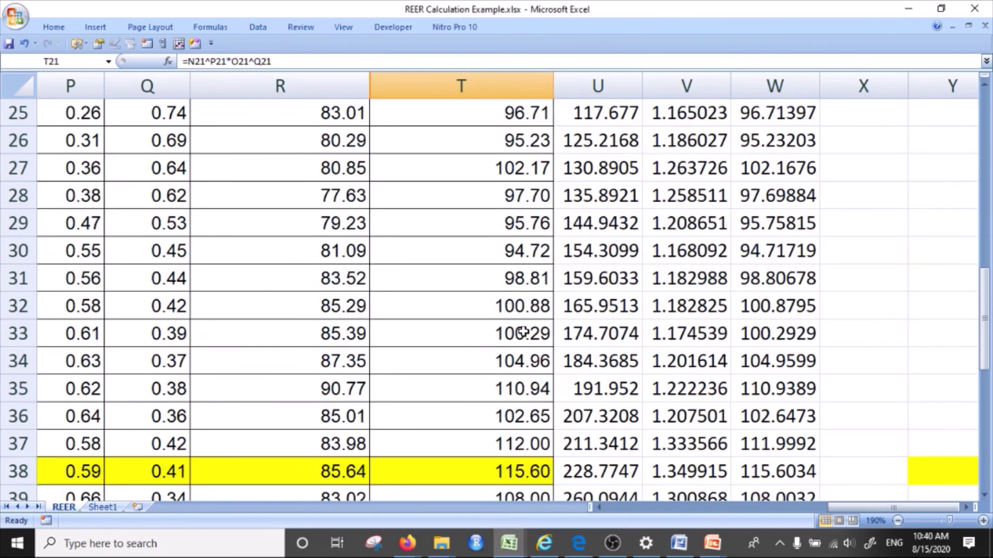
pyautogui.scroll(-2, 523, 358)
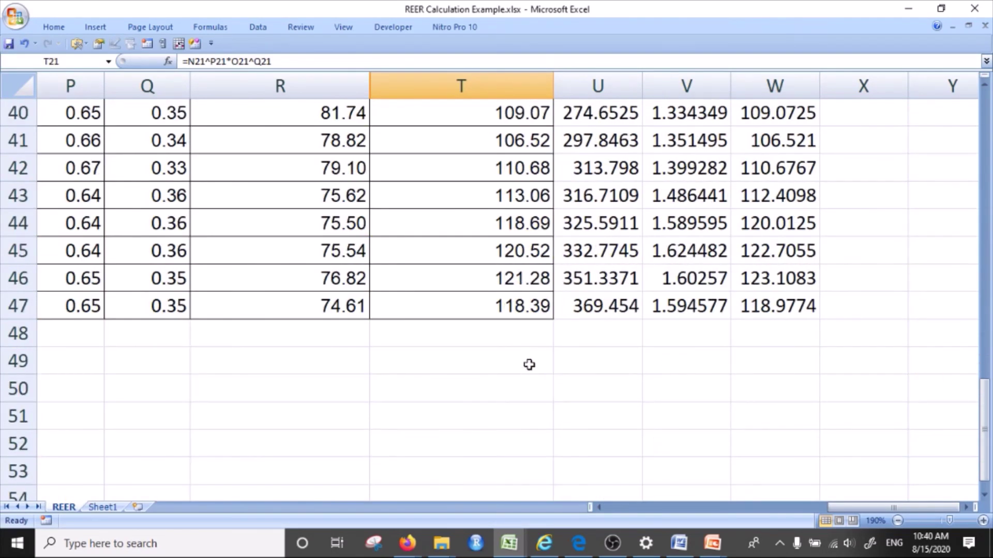
pyautogui.click(517, 305)
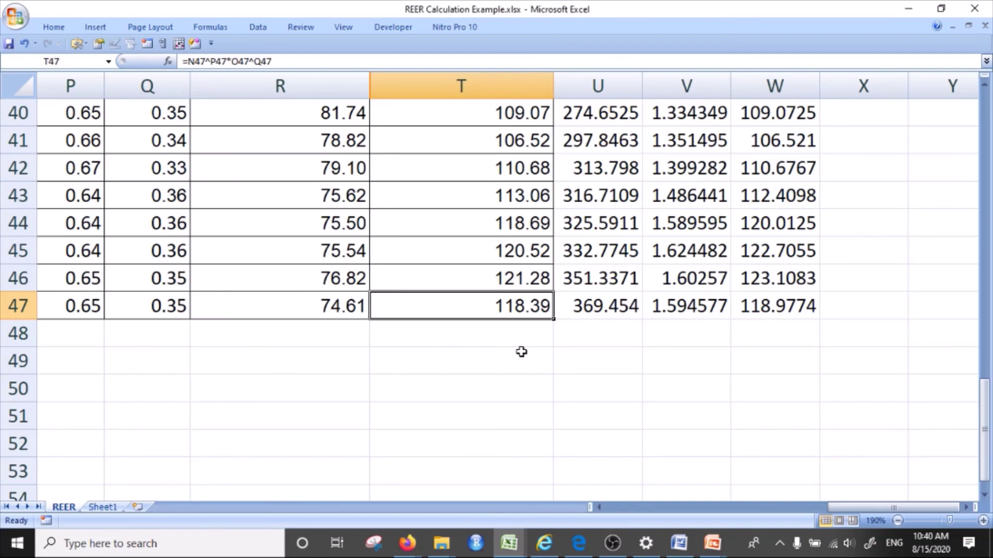
pyautogui.scroll(3, 522, 351)
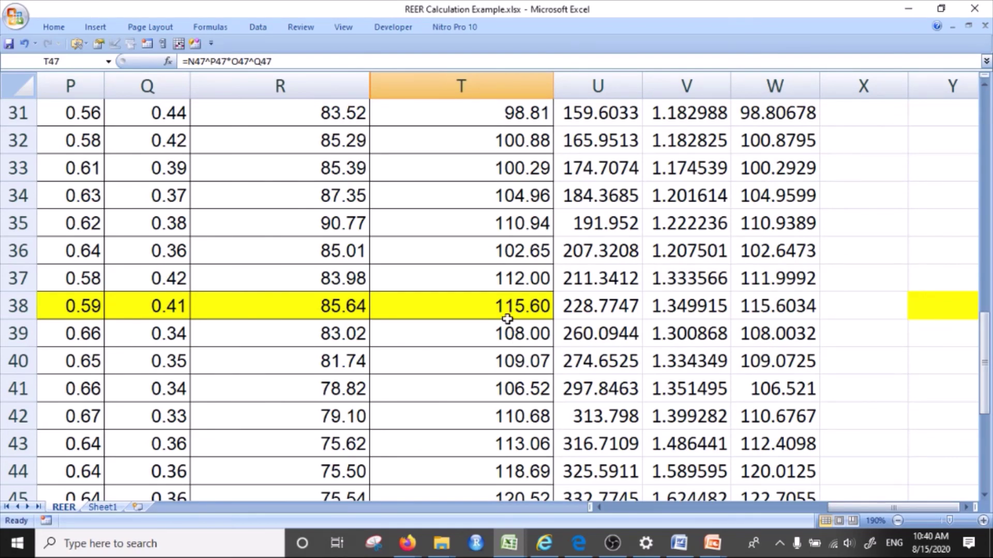
pyautogui.scroll(-2, 507, 319)
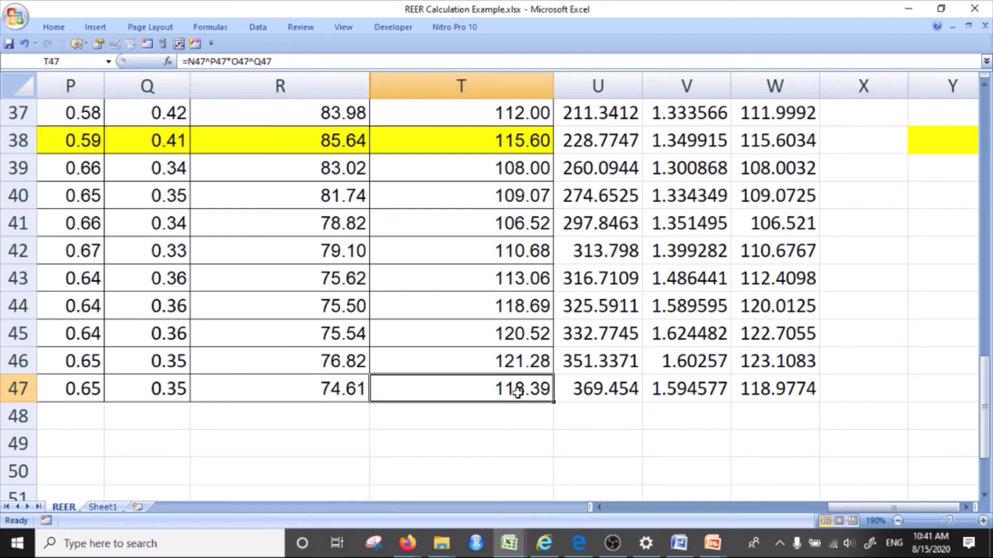
# Review the whole REER series from row 7 through the highlighted base year to row 47, comparing values with the base year.
pyautogui.scroll(8, 517, 392)
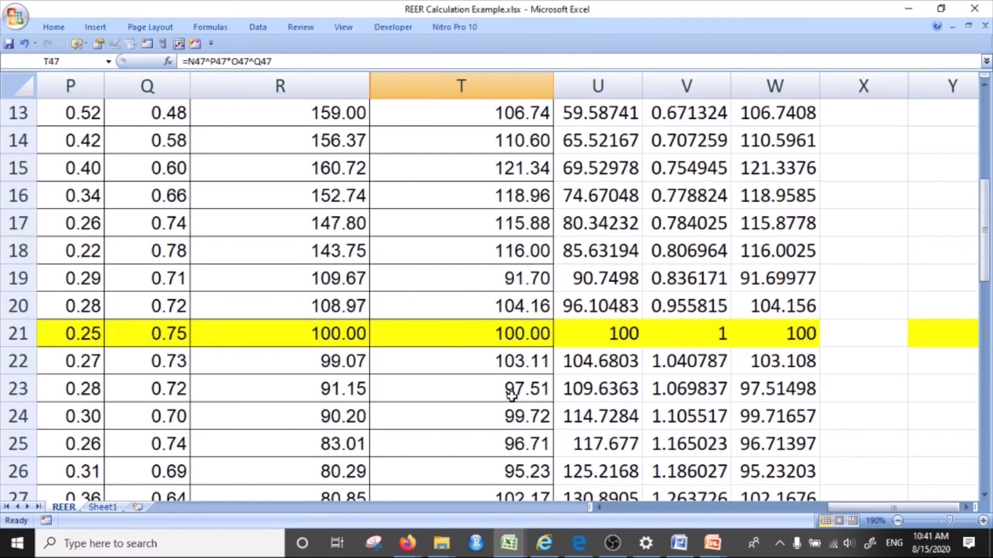
pyautogui.scroll(2, 512, 396)
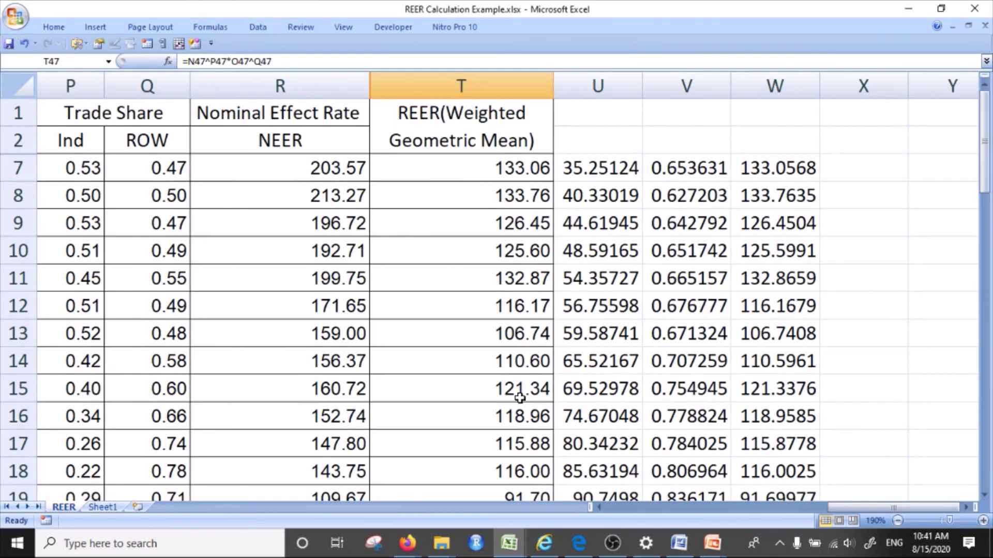
pyautogui.scroll(-4, 520, 393)
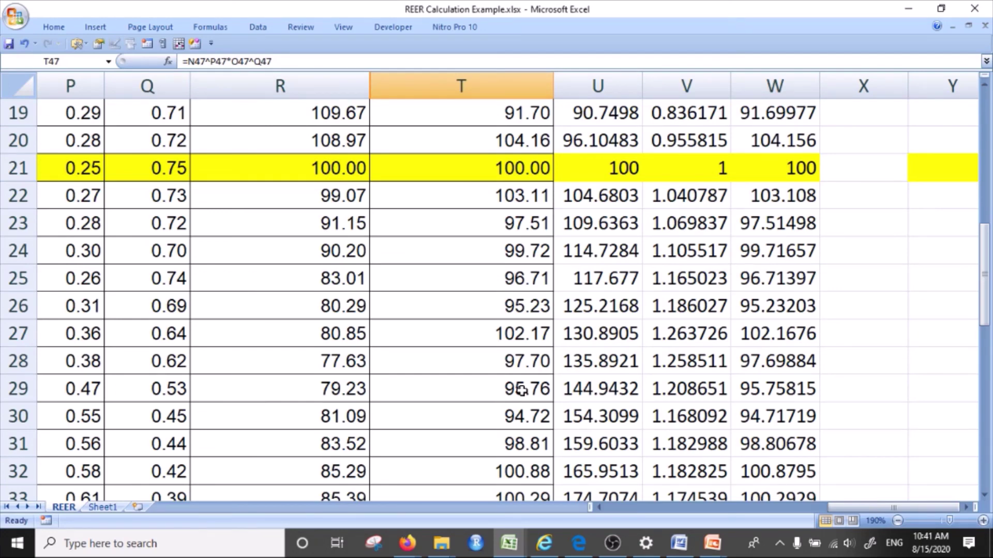
pyautogui.scroll(-9, 574, 329)
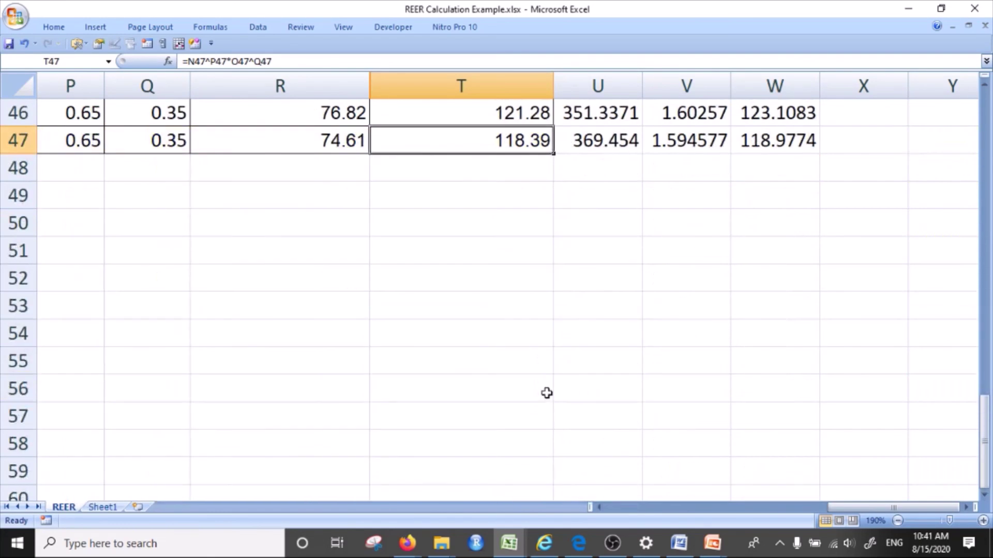
pyautogui.scroll(7, 494, 248)
pyautogui.scroll(-3, 494, 279)
pyautogui.scroll(-3, 495, 281)
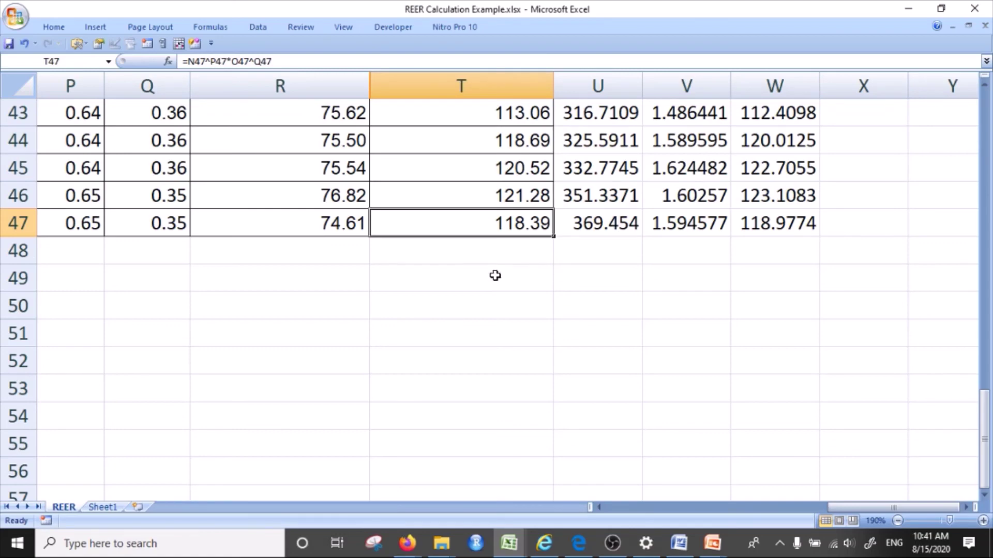
# Examine the formula in W7 and trace the NEER and price ratio cells it refers to.
pyautogui.scroll(12, 714, 348)
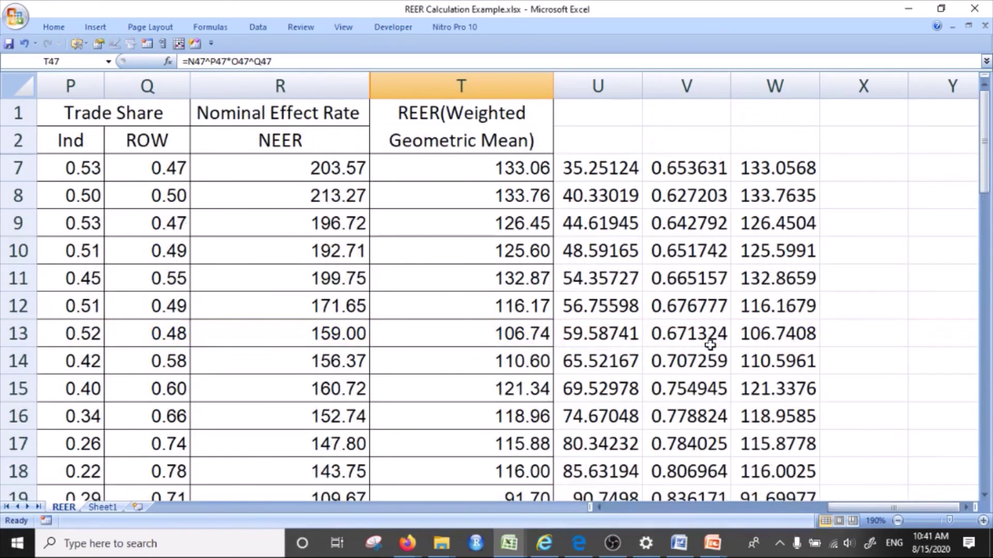
pyautogui.doubleClick(767, 171)
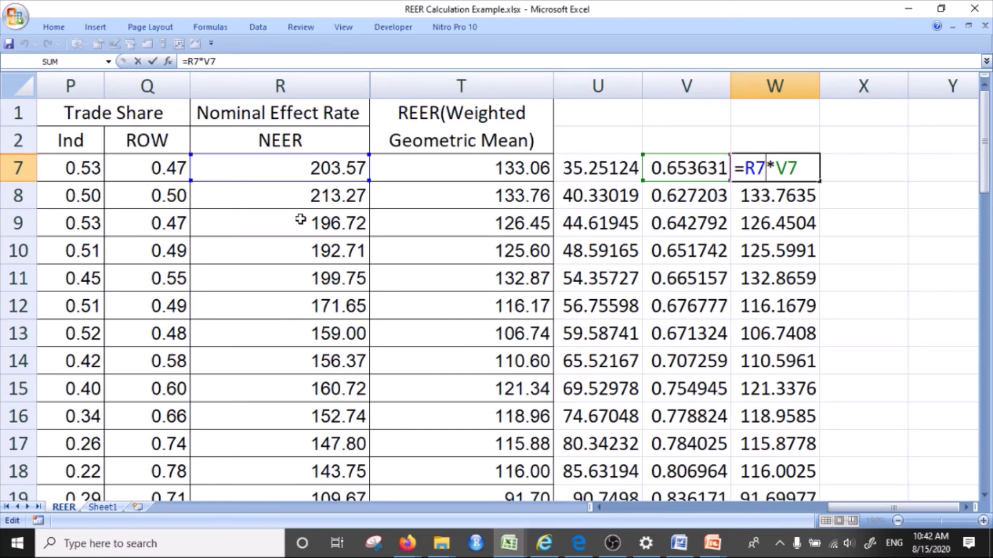
pyautogui.press('Return')
pyautogui.doubleClick(799, 168)
pyautogui.press('Return')
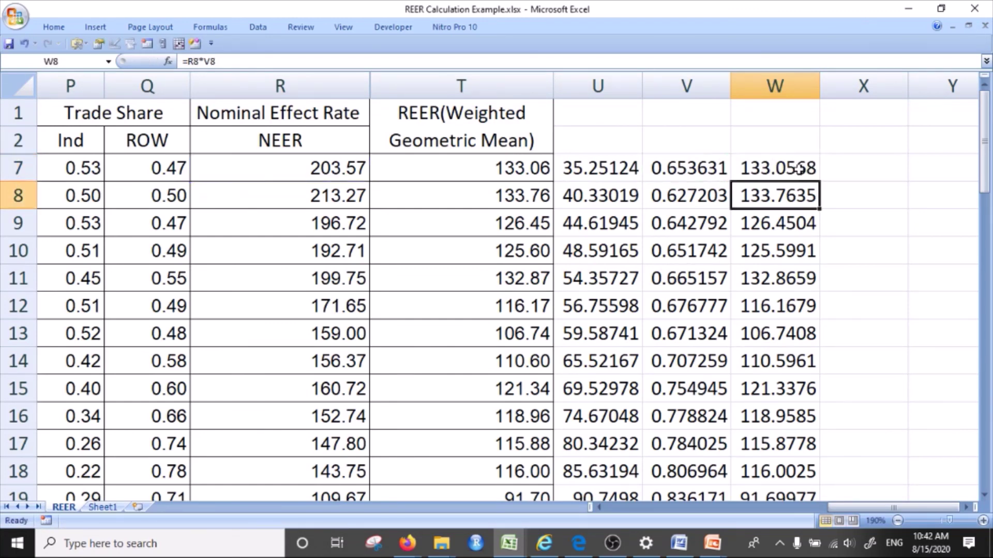
# Compare the REER column T with the alternative calculation in column W, rechecking the W7 formula.
pyautogui.click(501, 170)
pyautogui.click(493, 76)
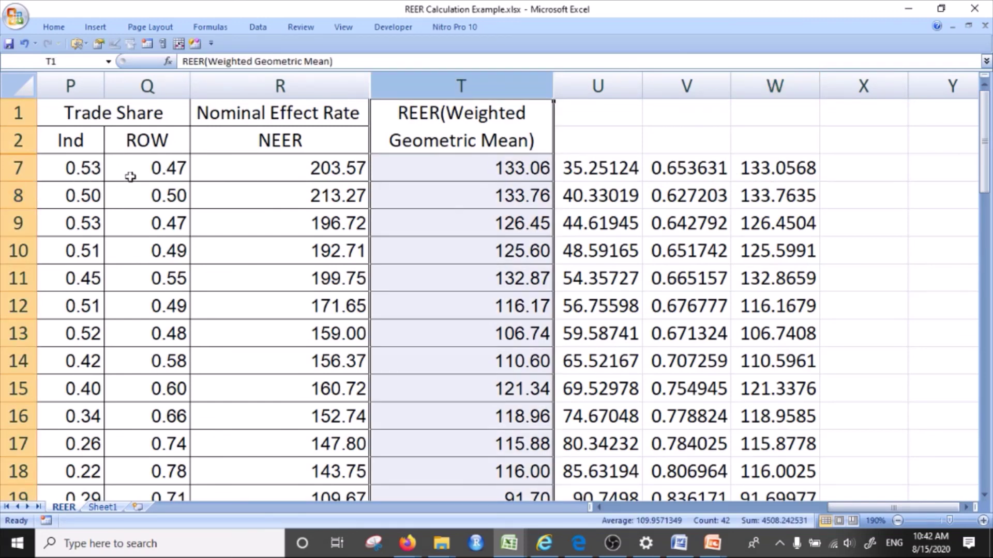
pyautogui.click(771, 167)
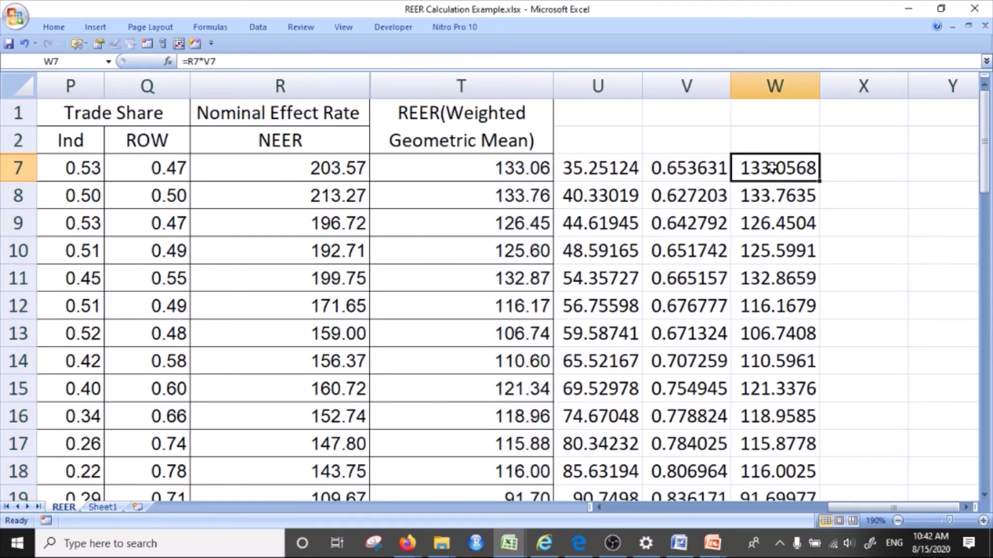
pyautogui.doubleClick(771, 167)
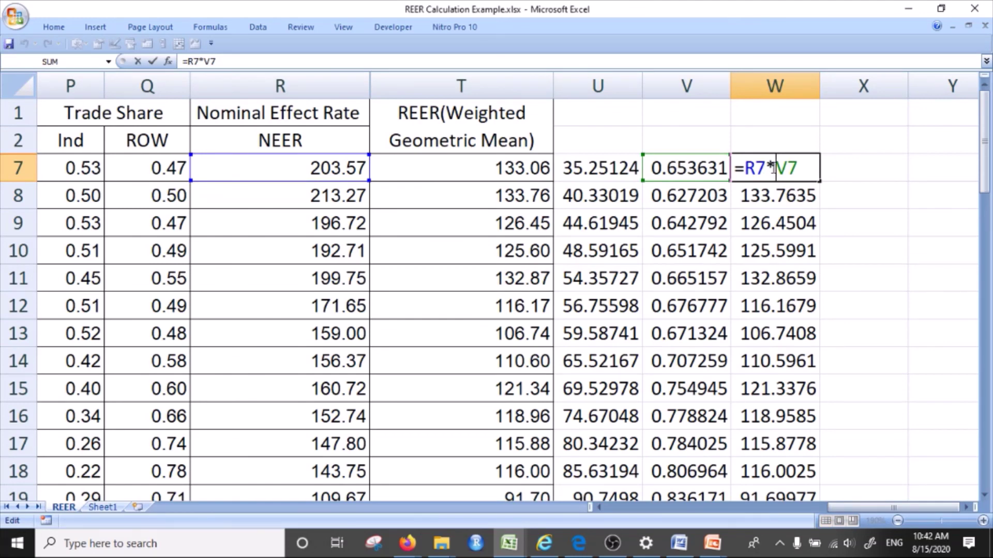
pyautogui.press('Return')
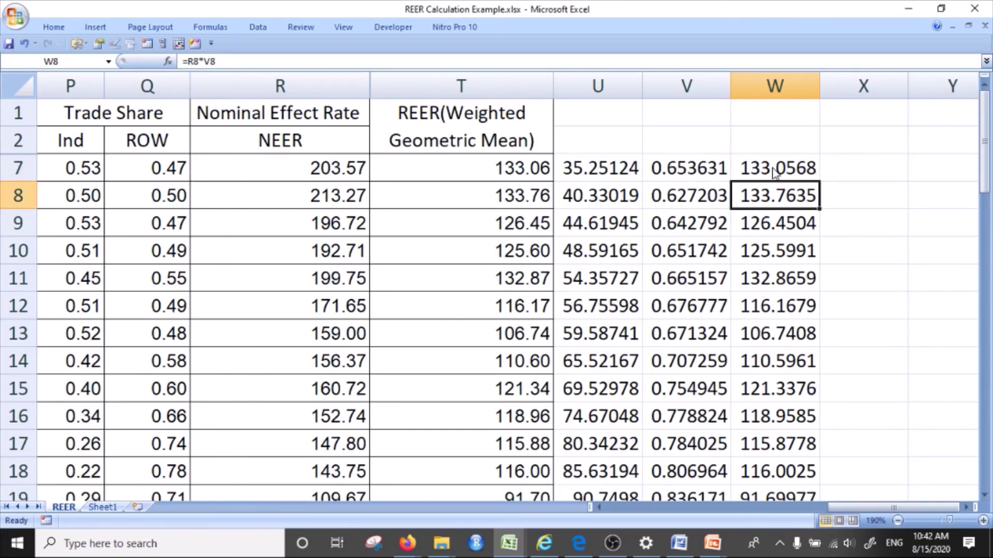
pyautogui.scroll(-3, 655, 260)
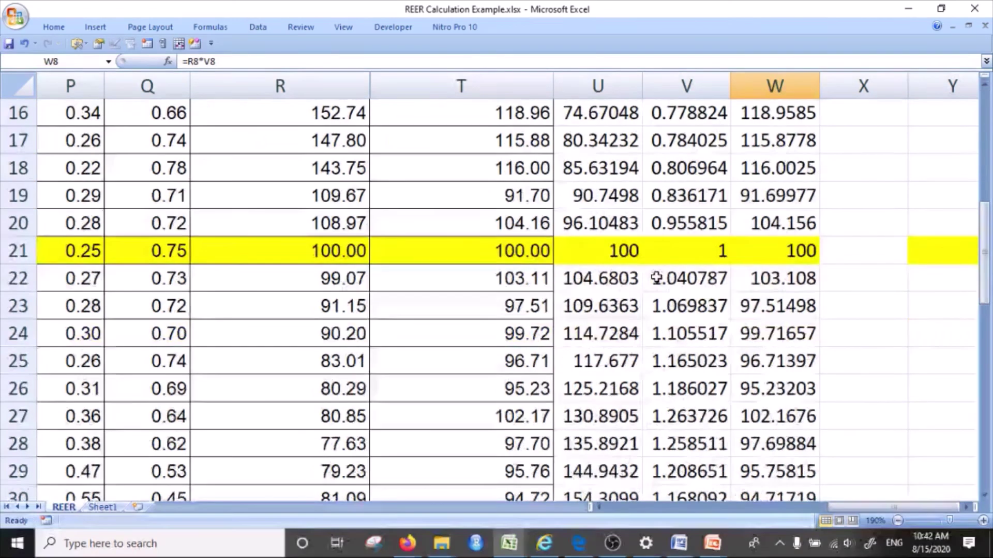